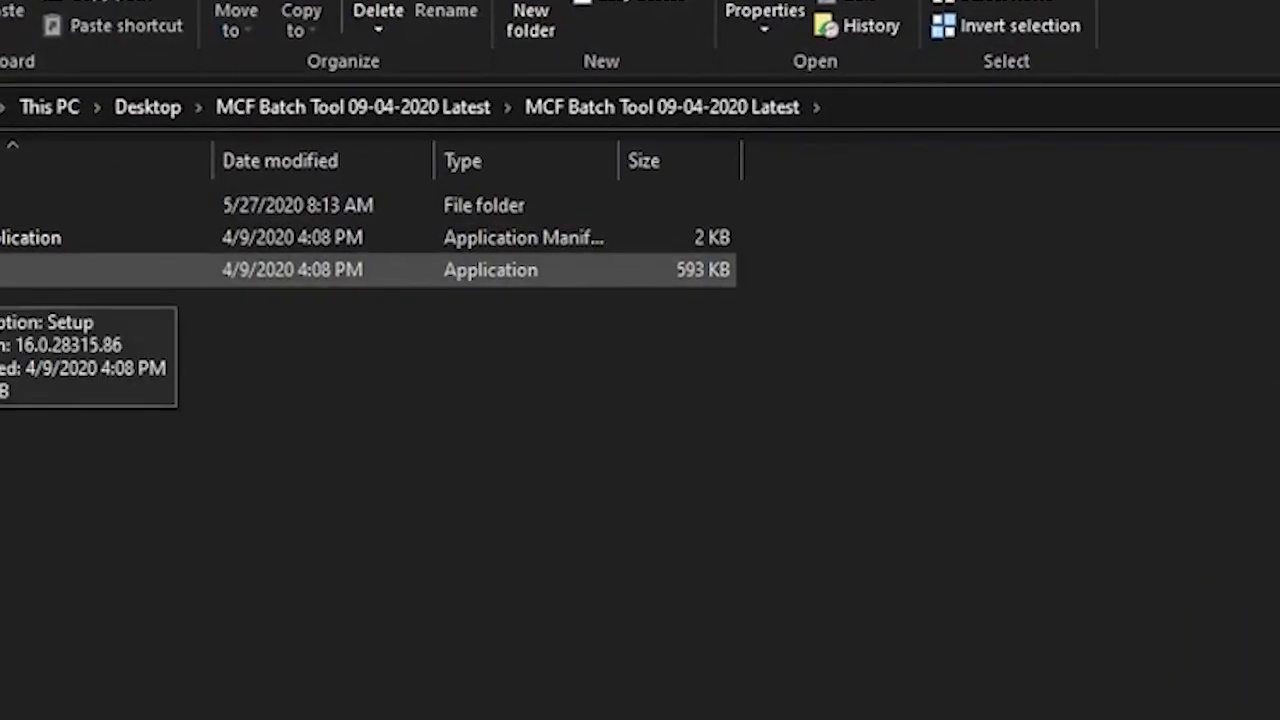
Step: Launch the Setup application of the MCF Batch Tool and minimize the file explorer window behind it
double_click(2, 273)
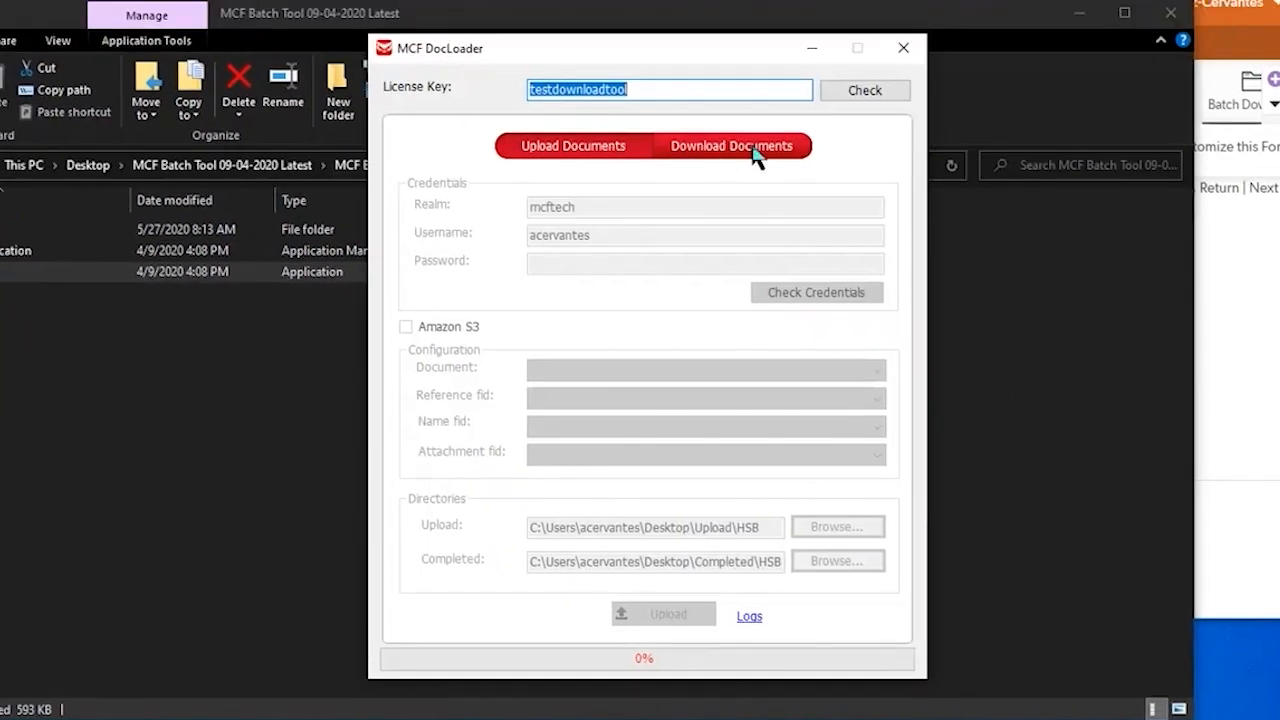
click(809, 30)
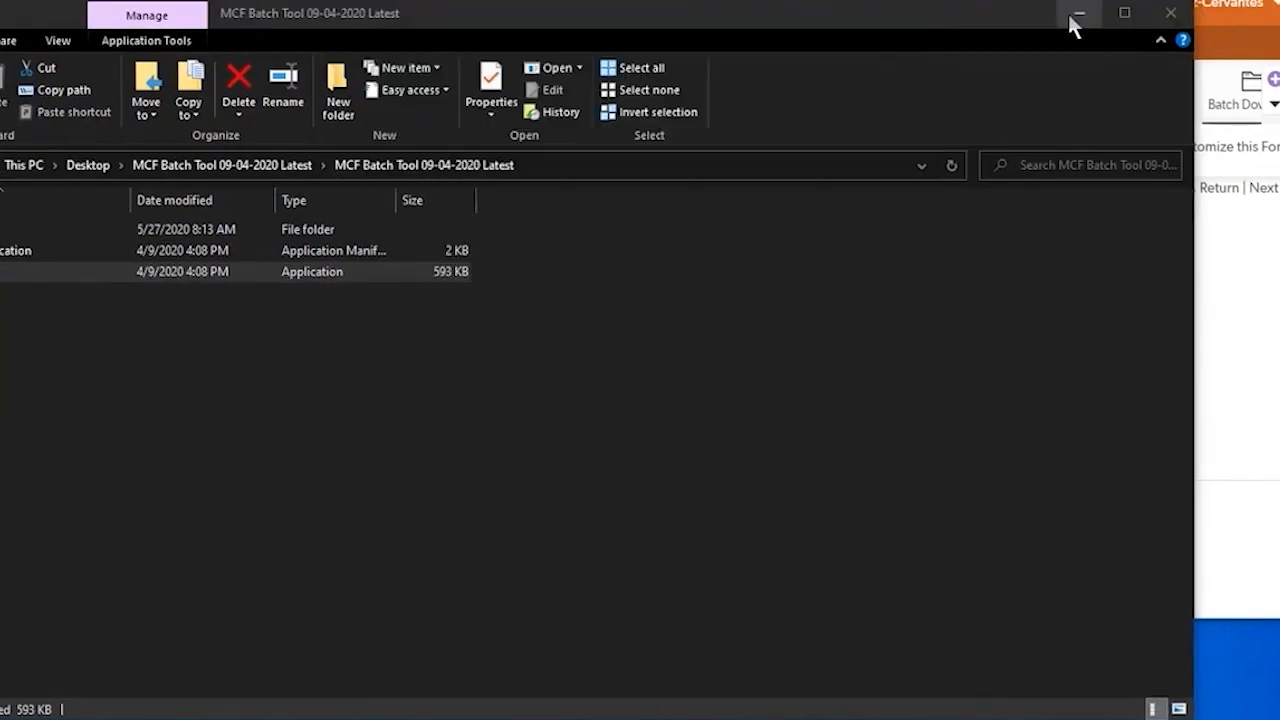
click(1074, 16)
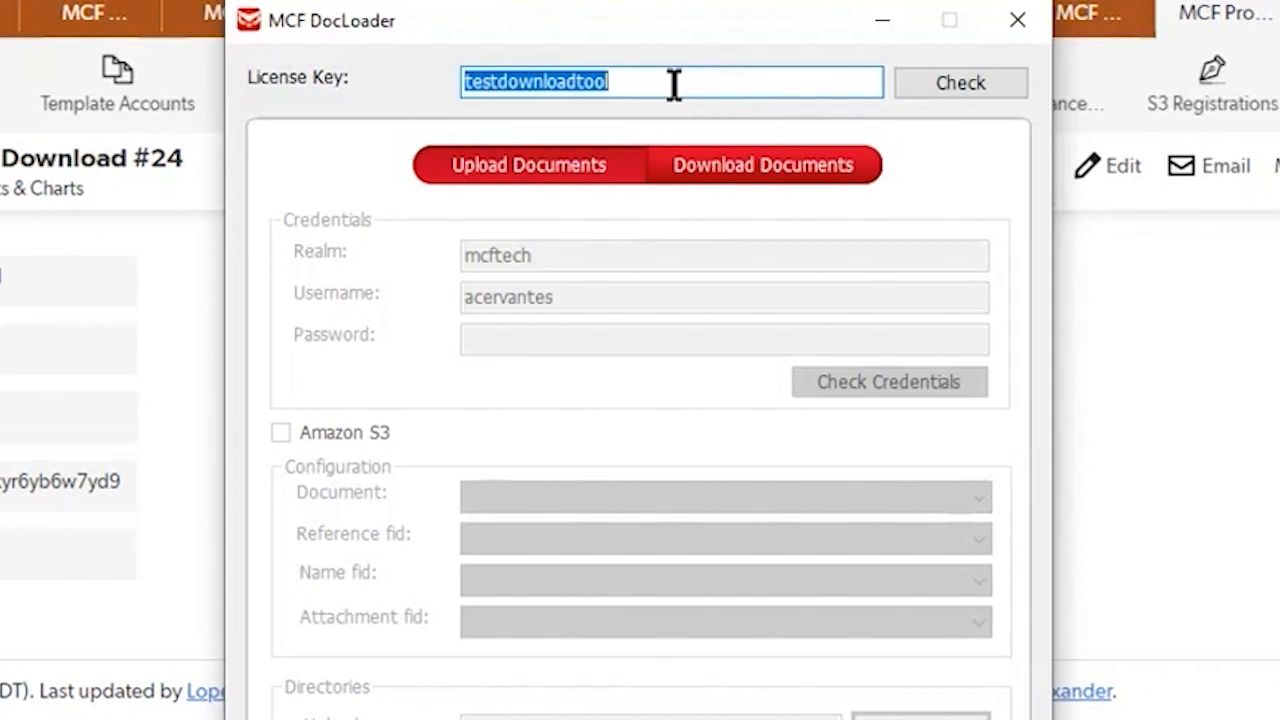
Step: Switch MCF DocLoader to downloading documents and check the license key
click(808, 185)
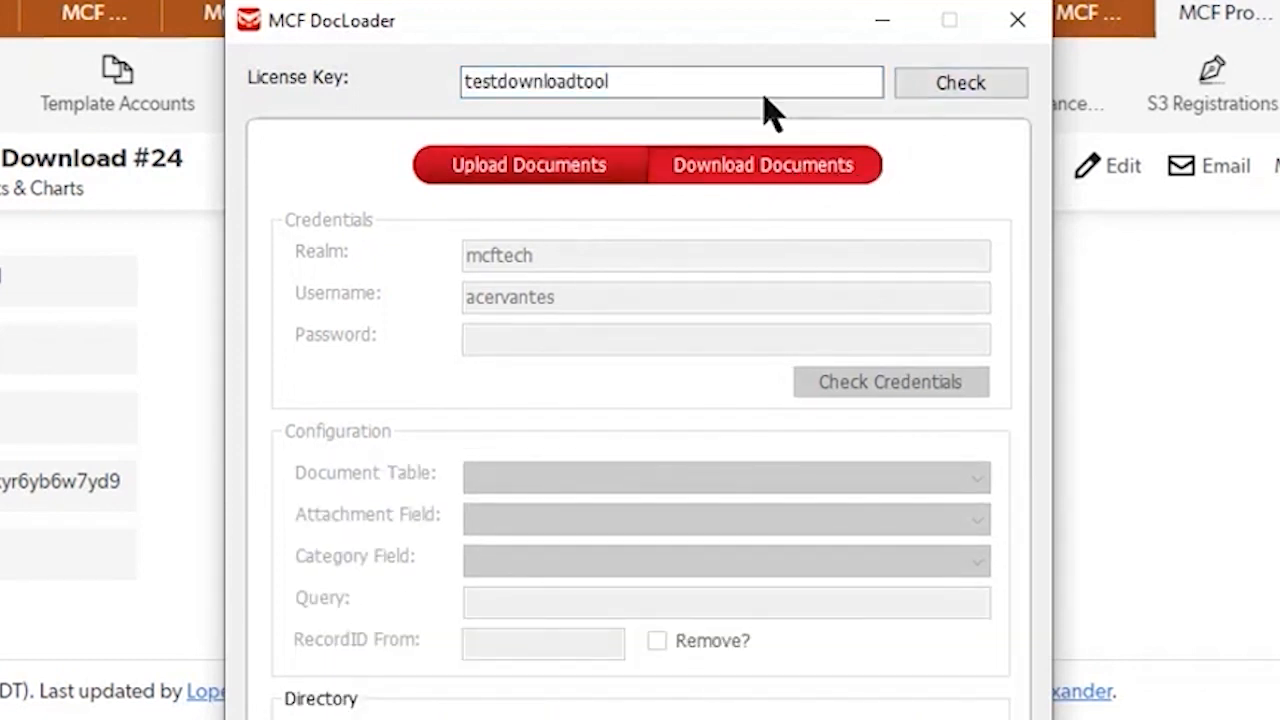
click(956, 92)
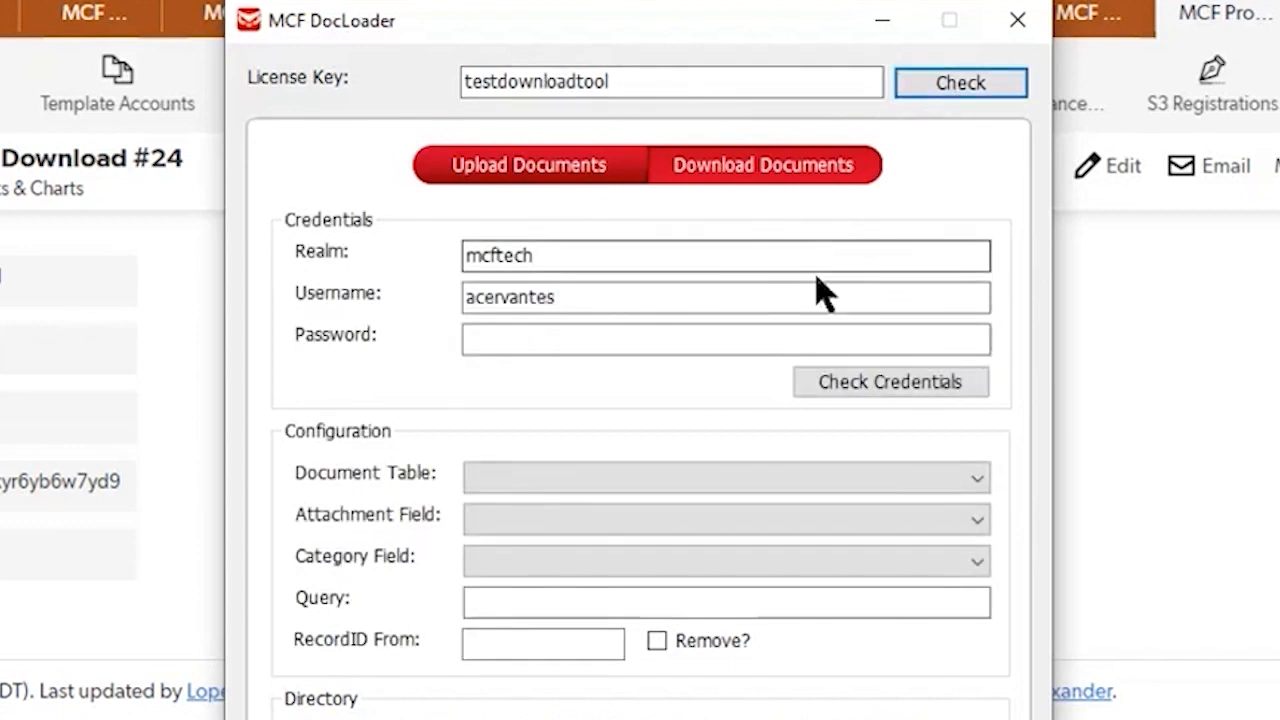
Step: Enter the account password for the mcftech realm and check the credentials
click(705, 263)
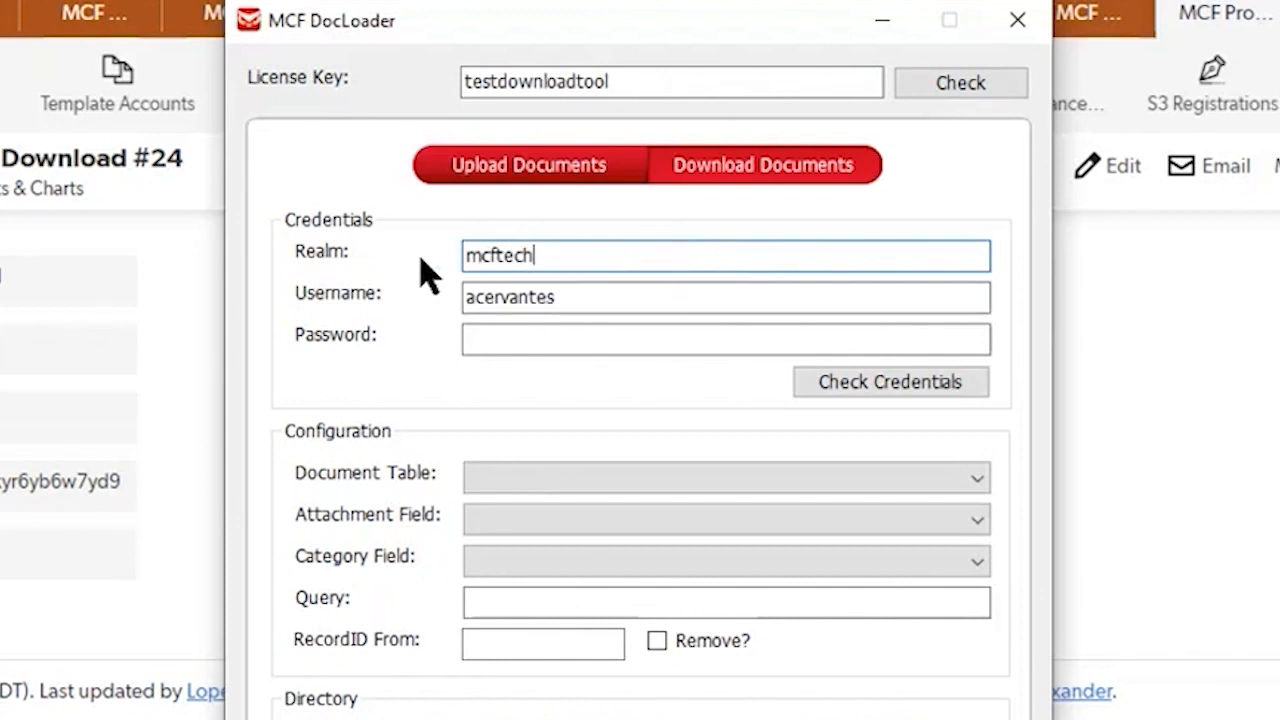
click(603, 294)
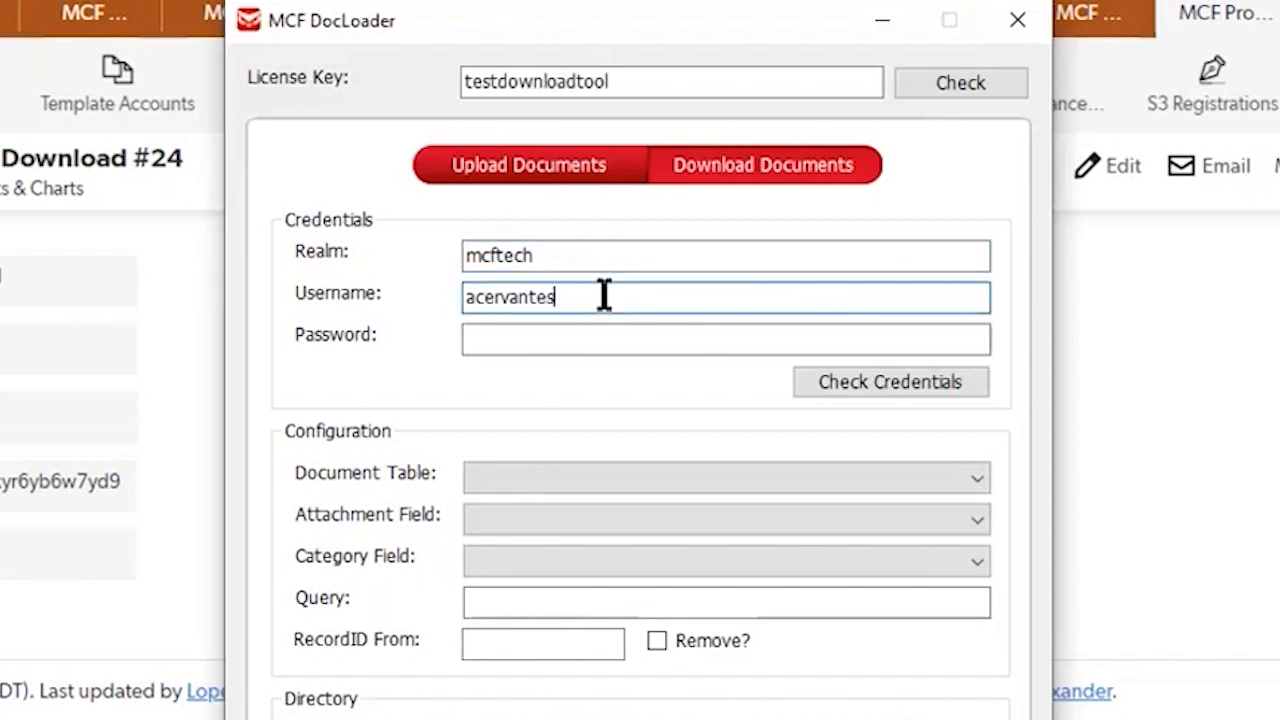
click(575, 345)
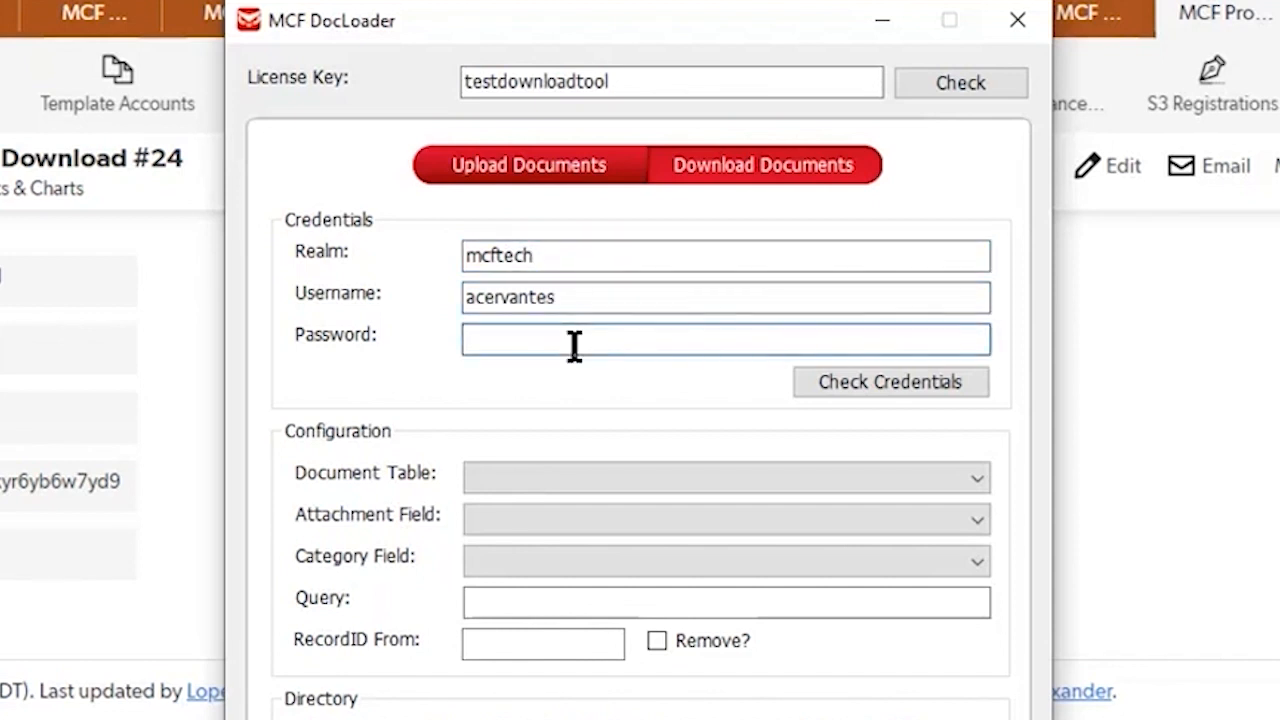
text(*********)
click(888, 387)
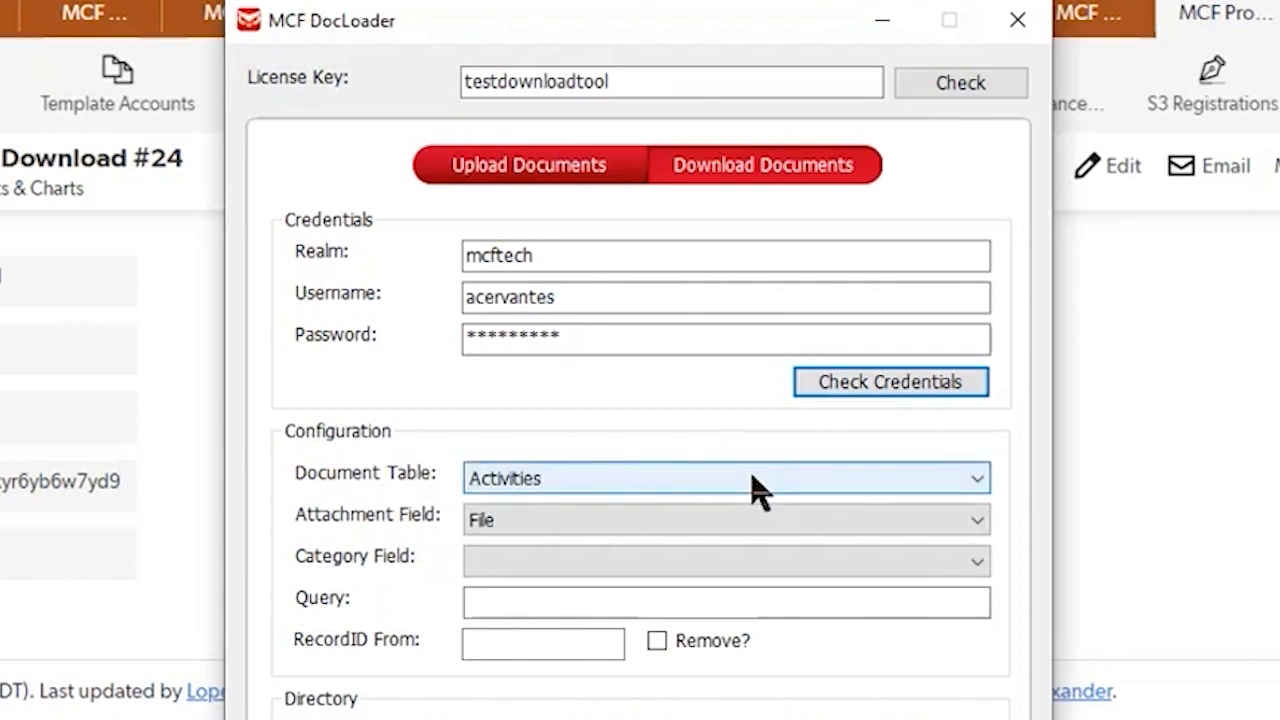
Step: Configure the download with document table Files, attachment field File and category field Related Project
click(980, 480)
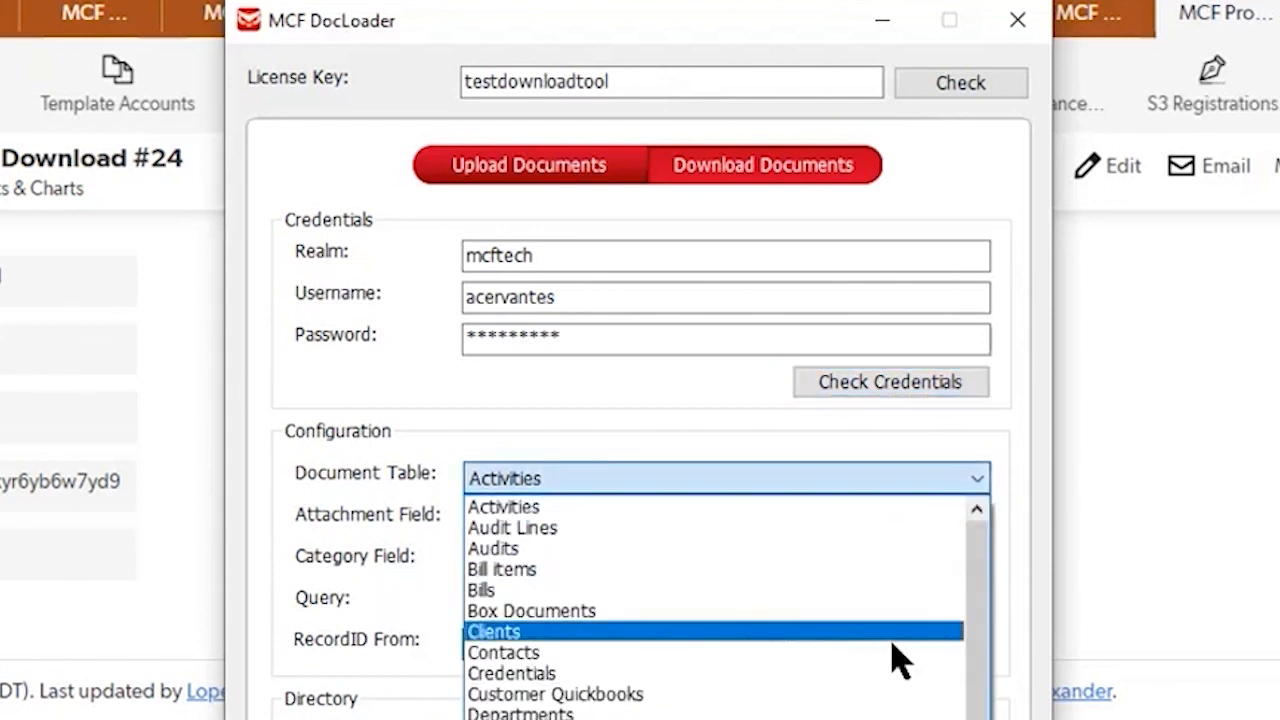
click(580, 718)
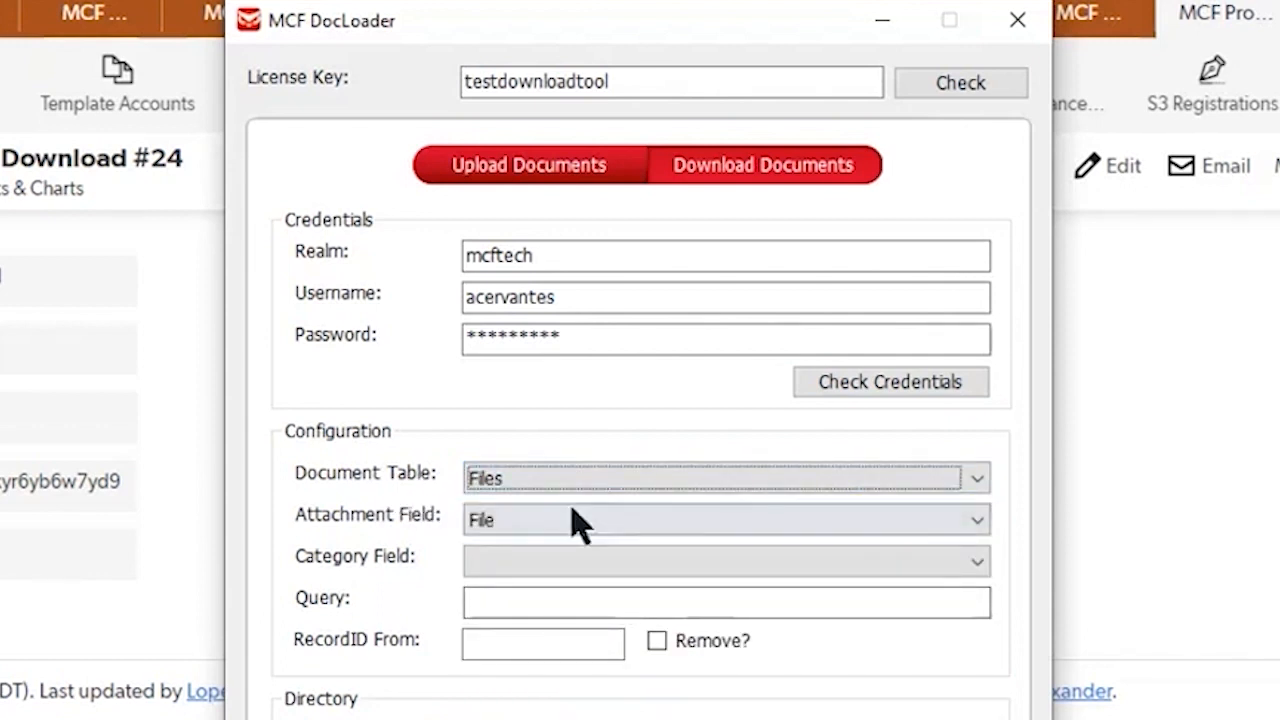
click(977, 525)
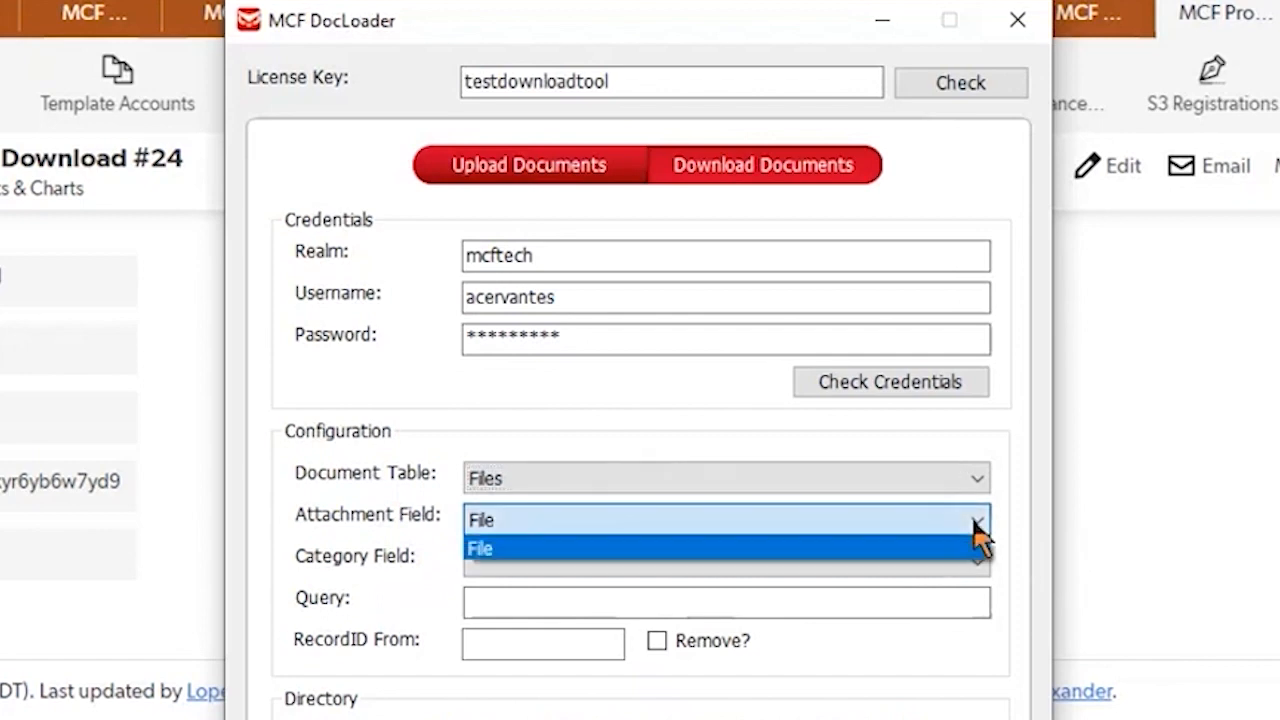
click(938, 549)
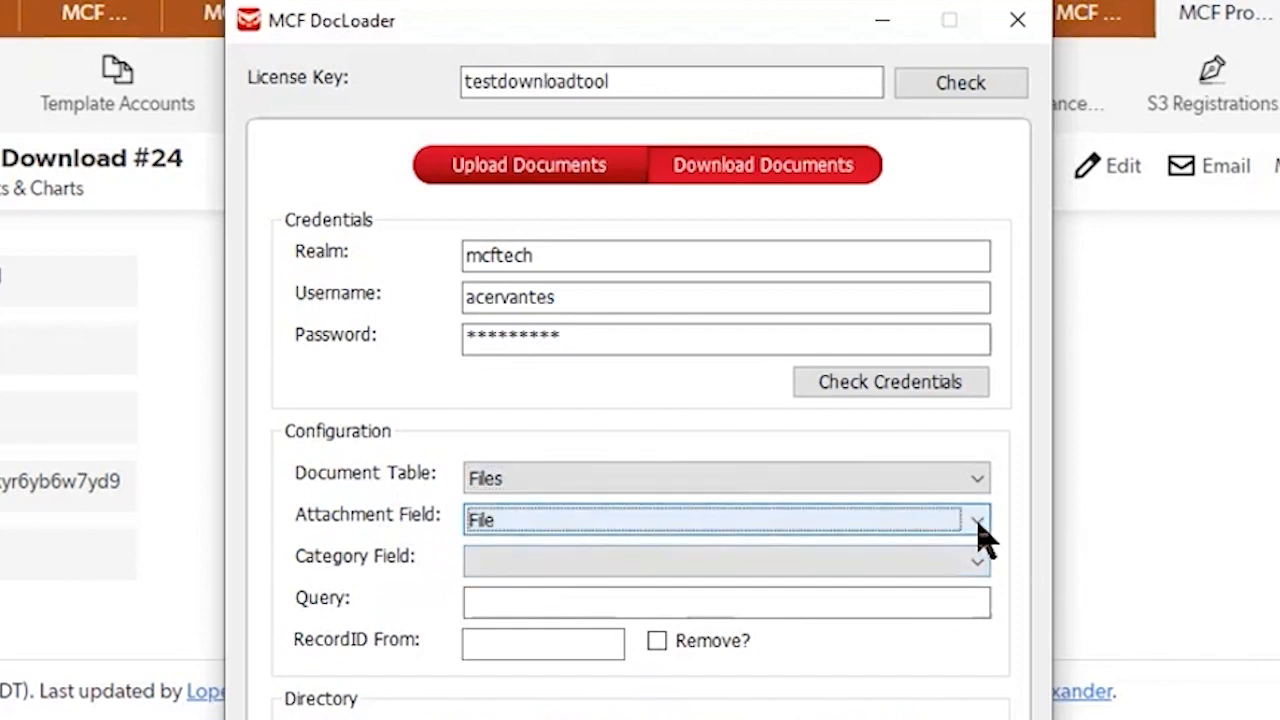
click(978, 525)
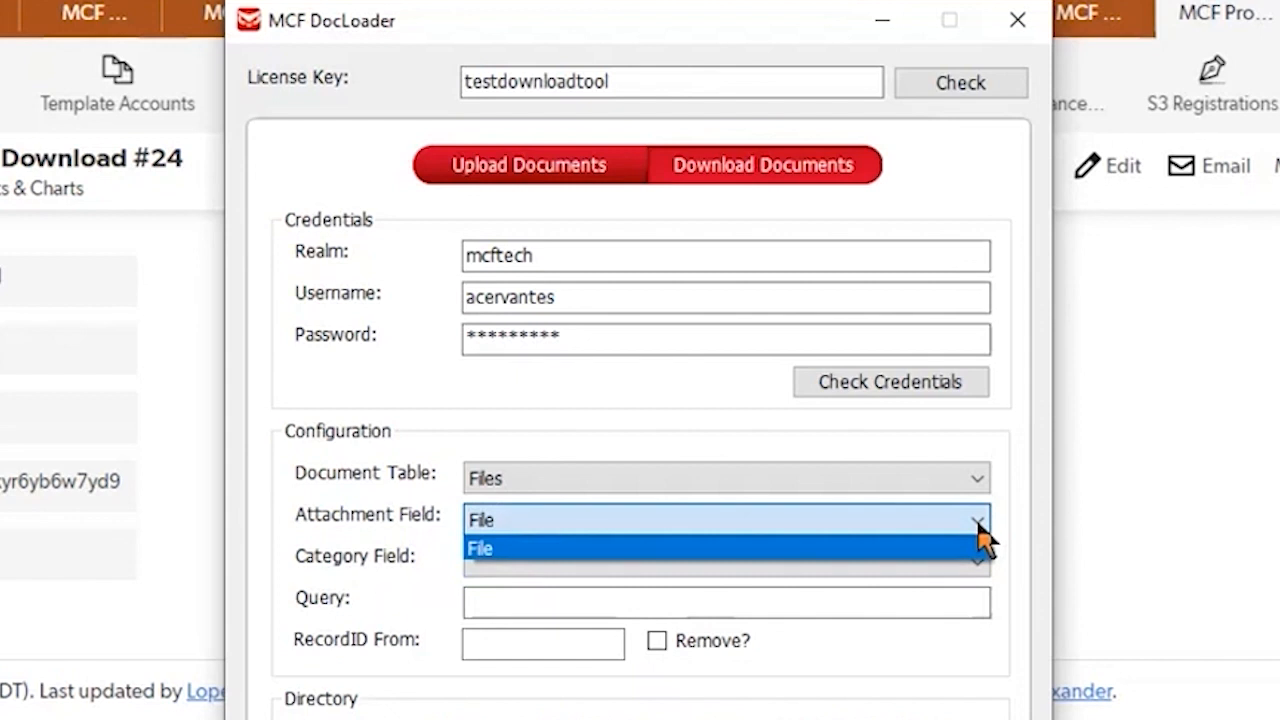
click(370, 562)
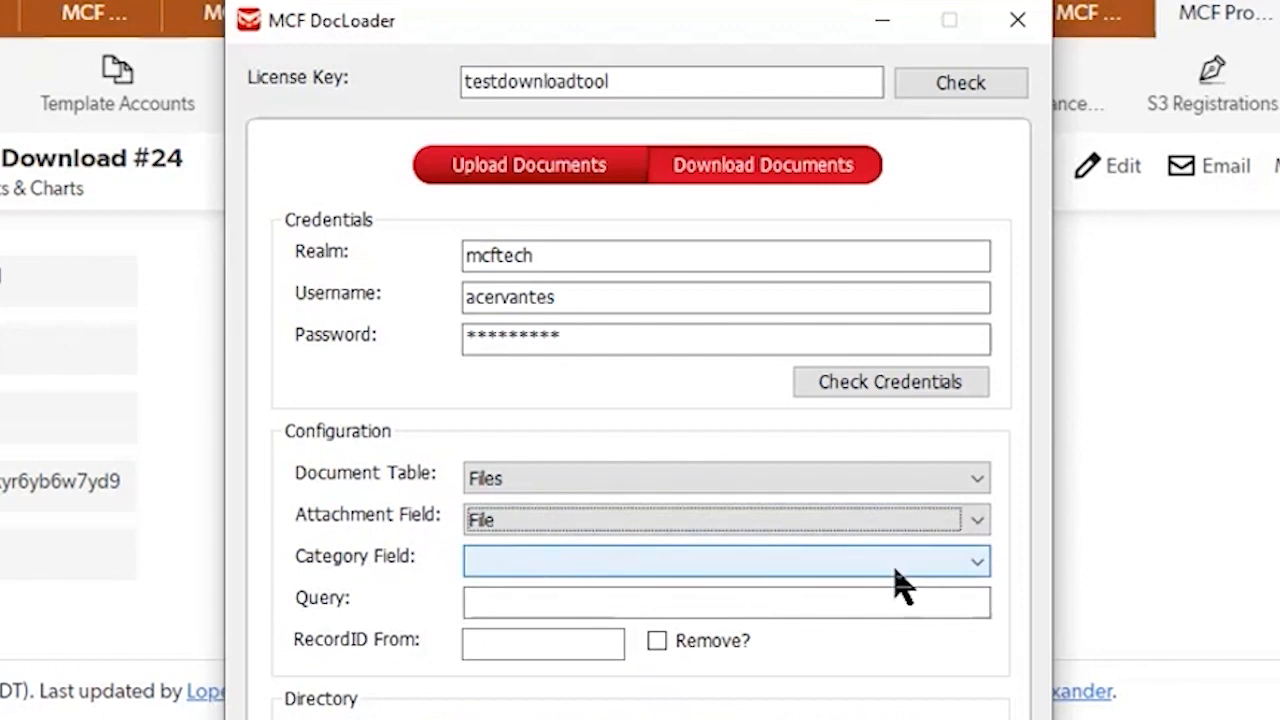
click(978, 566)
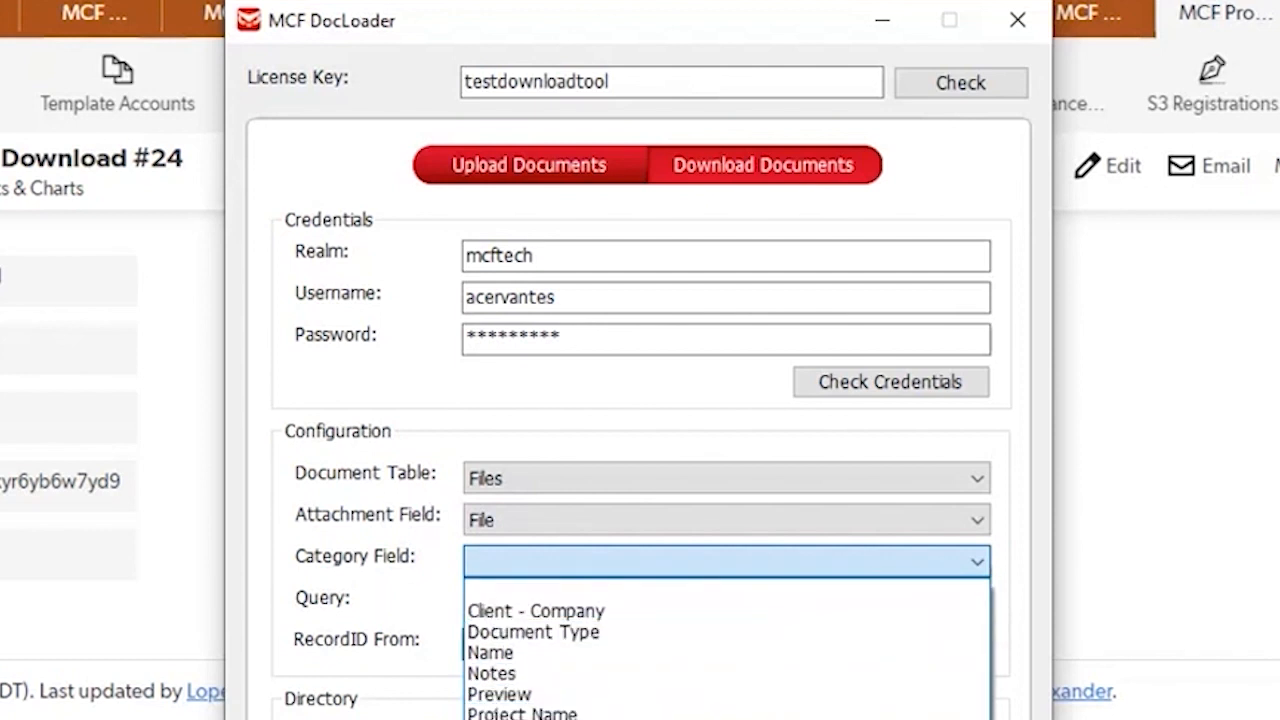
click(530, 719)
Step: In the browser's filtered Files report, show the expanded URL and select its query conditions for copying
click(484, 600)
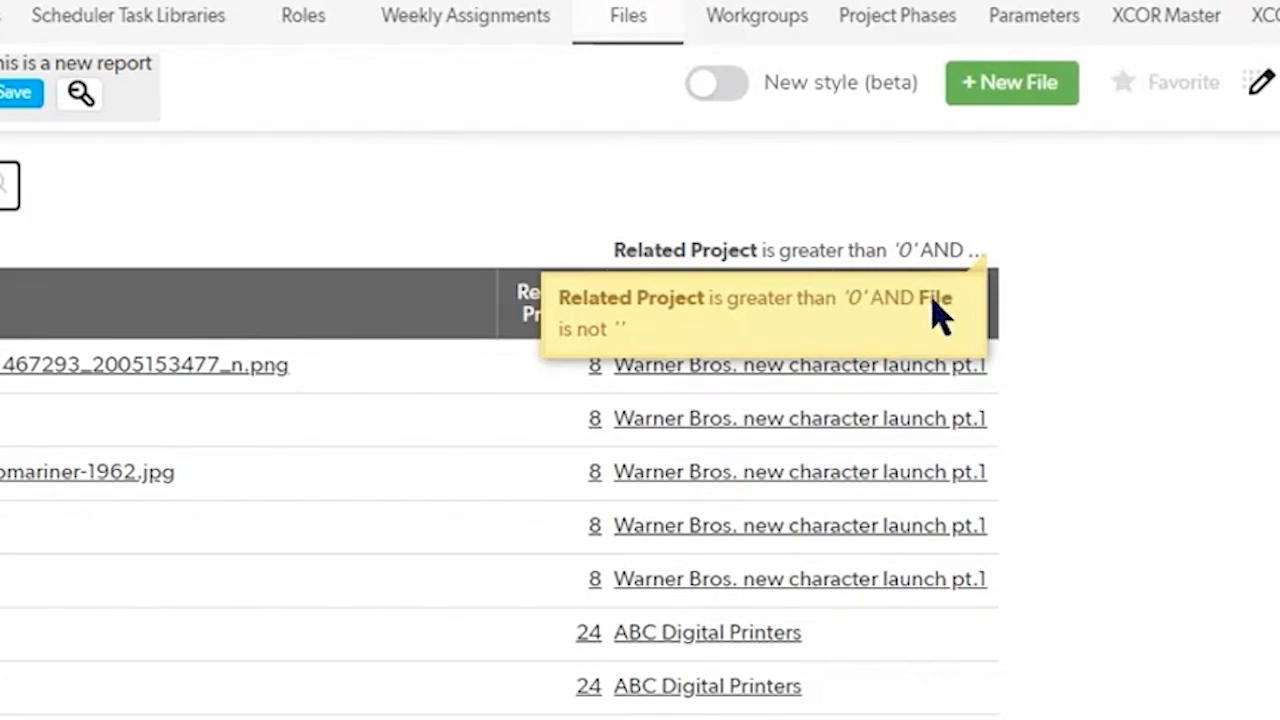
click(1279, 82)
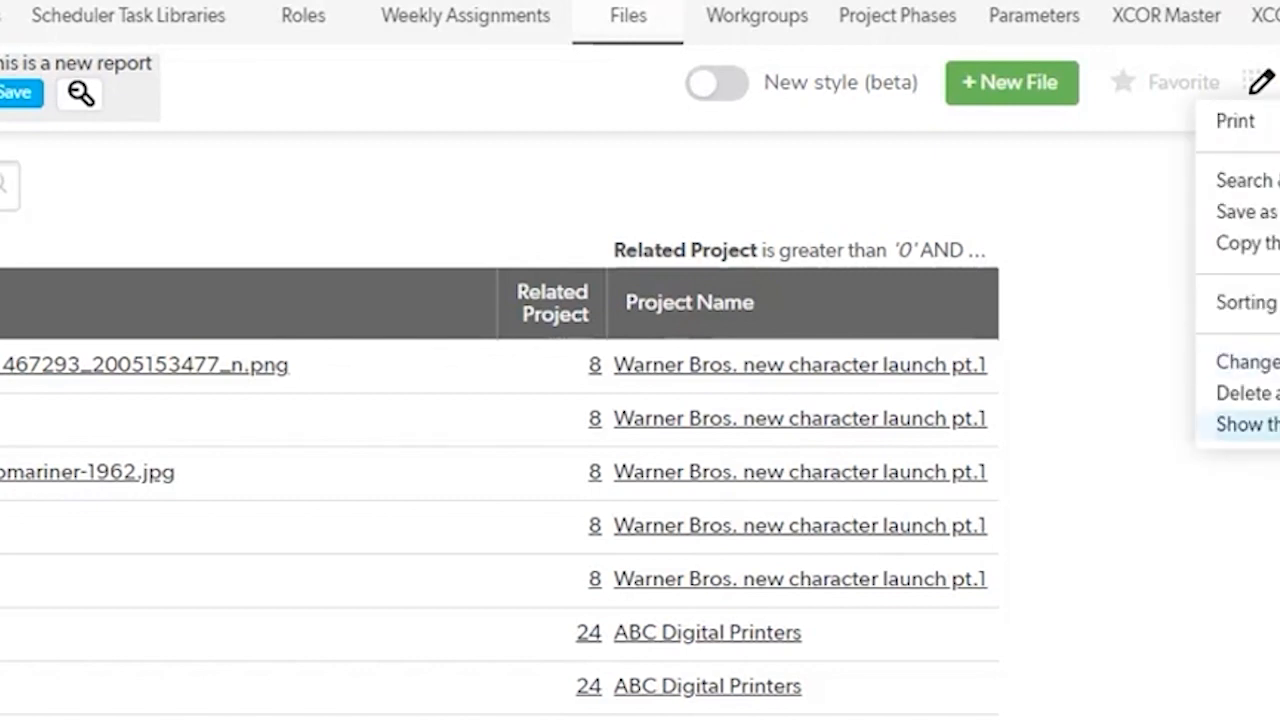
click(1240, 424)
drag(174, 295, 428, 294)
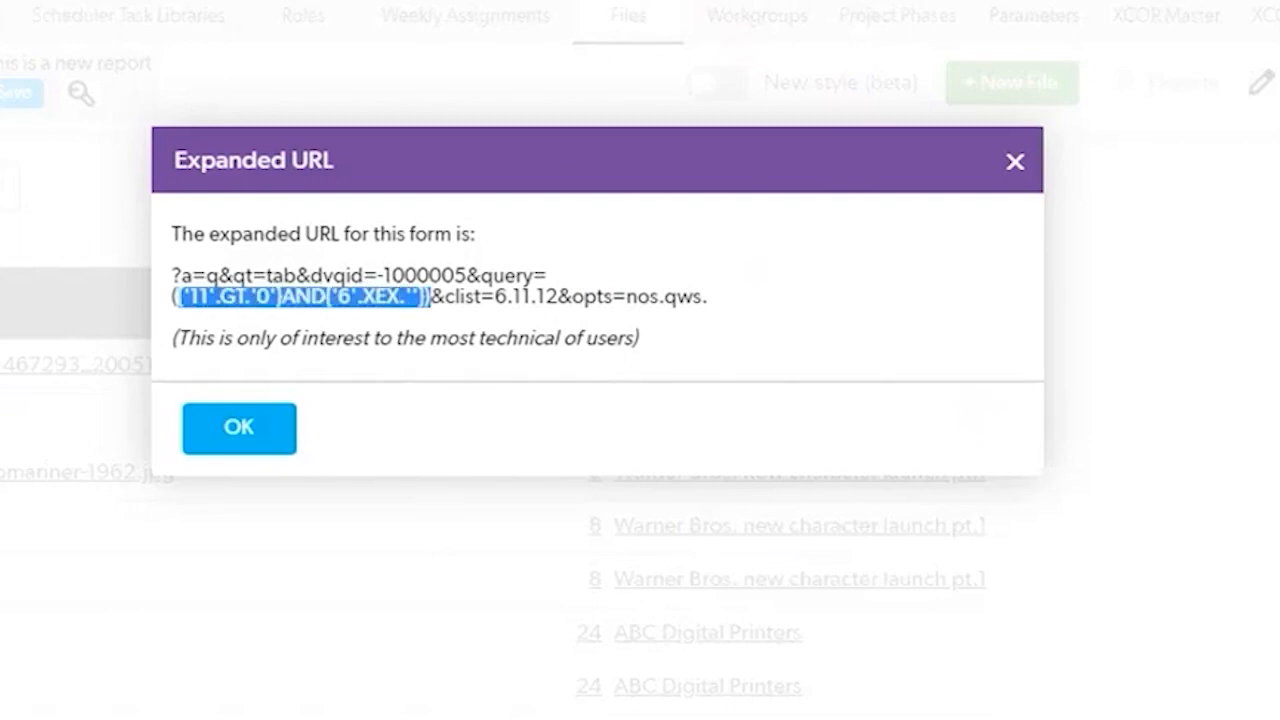
Step: Back in MCF DocLoader, set the query to {'11'.GT.'0'}AND{'6'.XEX.''}
key(alt+Tab)
click(517, 514)
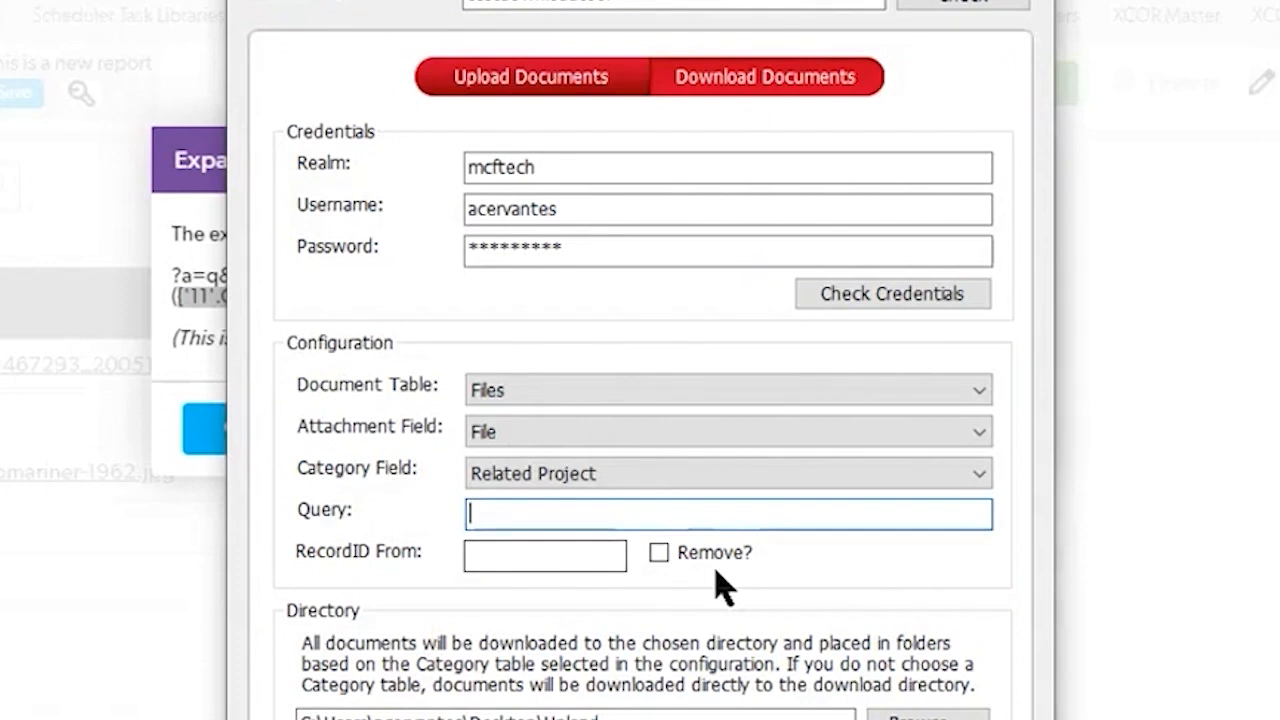
text(({'11'.GT.'0'}AND{'6'.XEX.''}))
key(BackSpace)
click(597, 565)
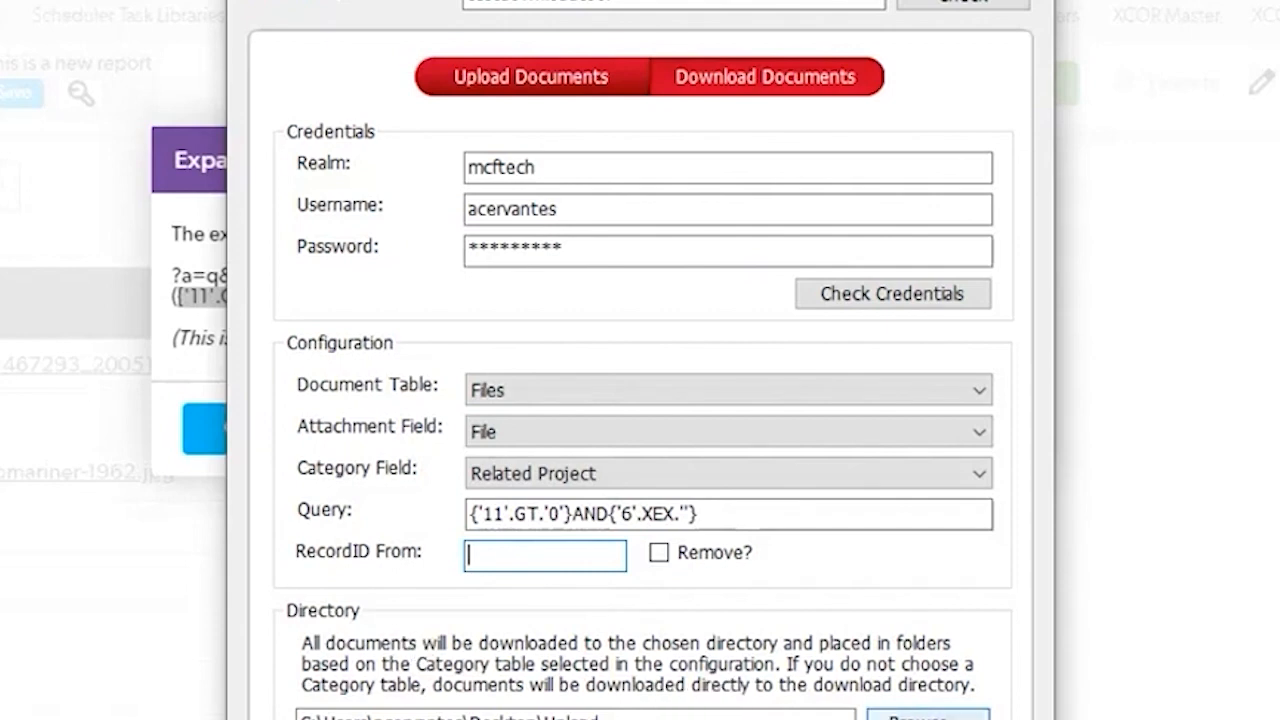
Step: Choose the Upload folder on the desktop as the download directory
click(928, 716)
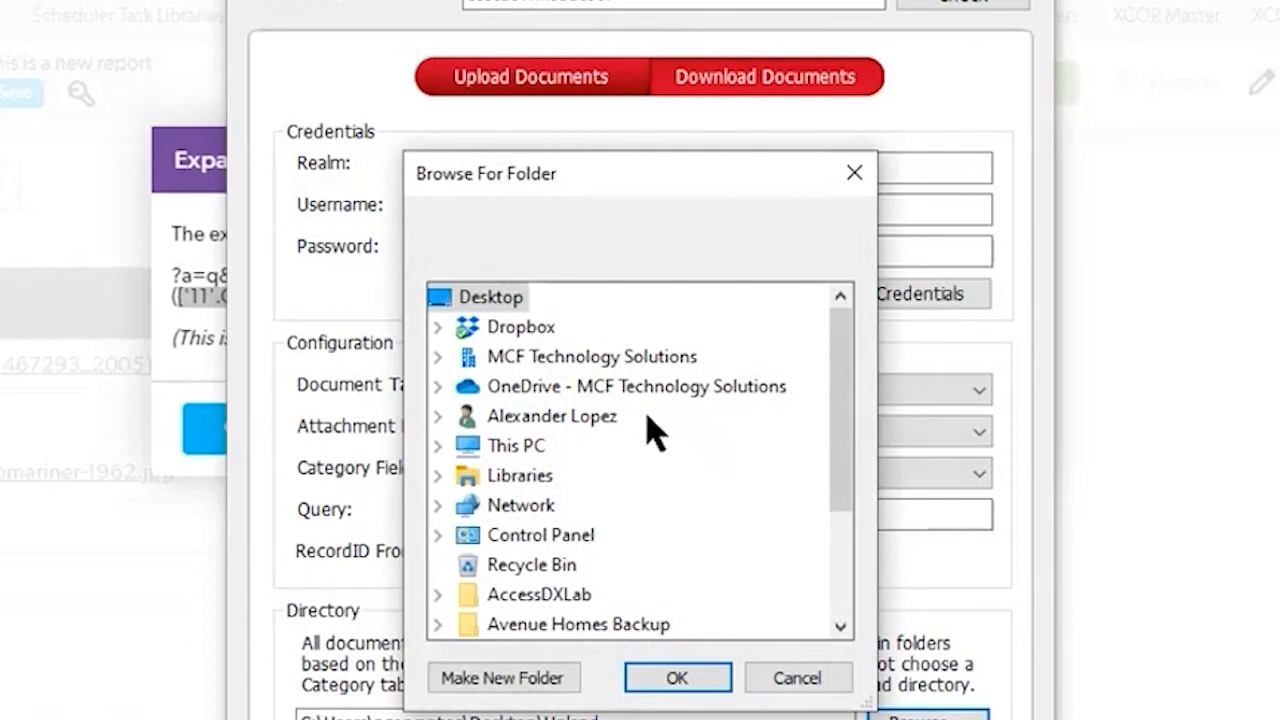
scroll(620, 470, down, 1)
scroll(606, 506, up, 1)
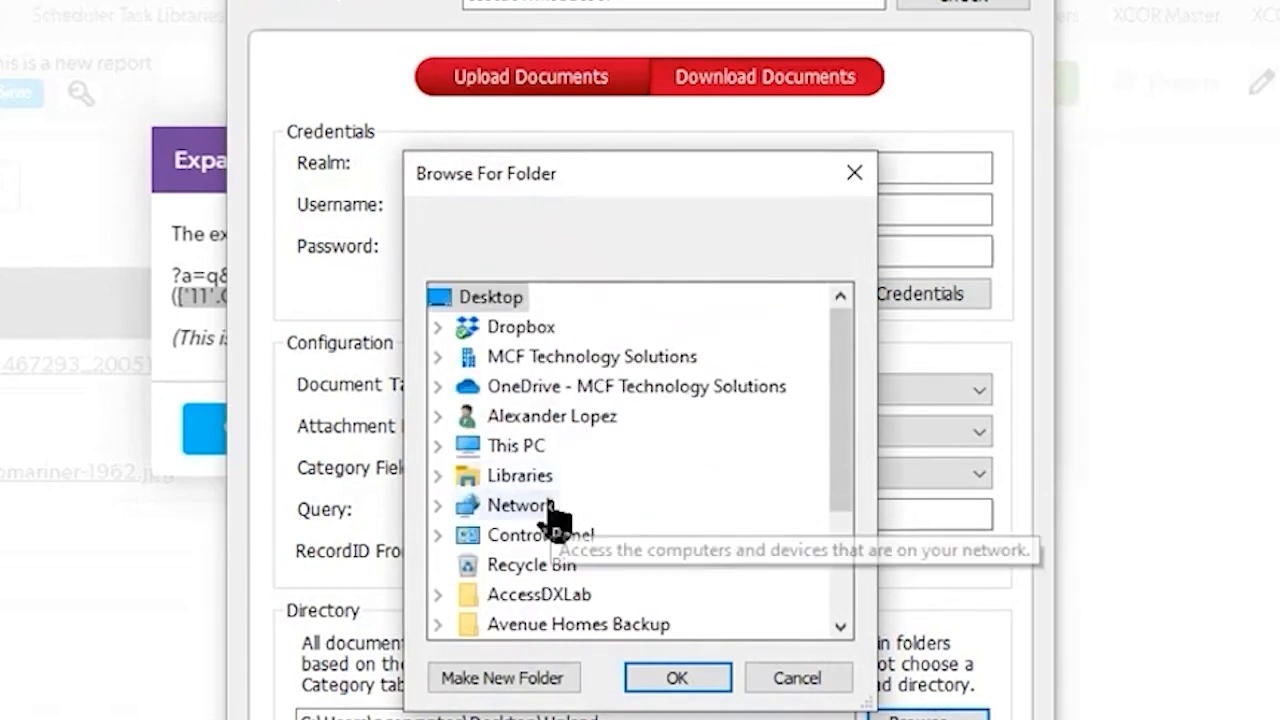
double_click(502, 447)
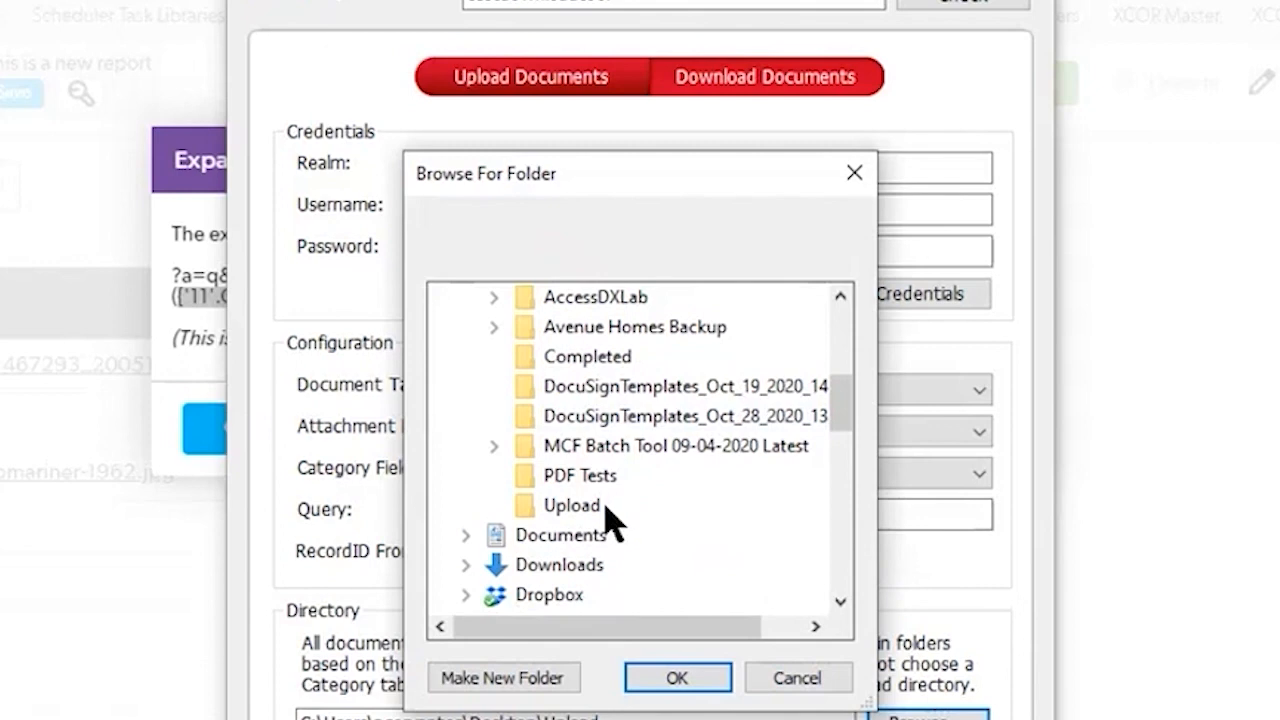
click(606, 507)
click(690, 677)
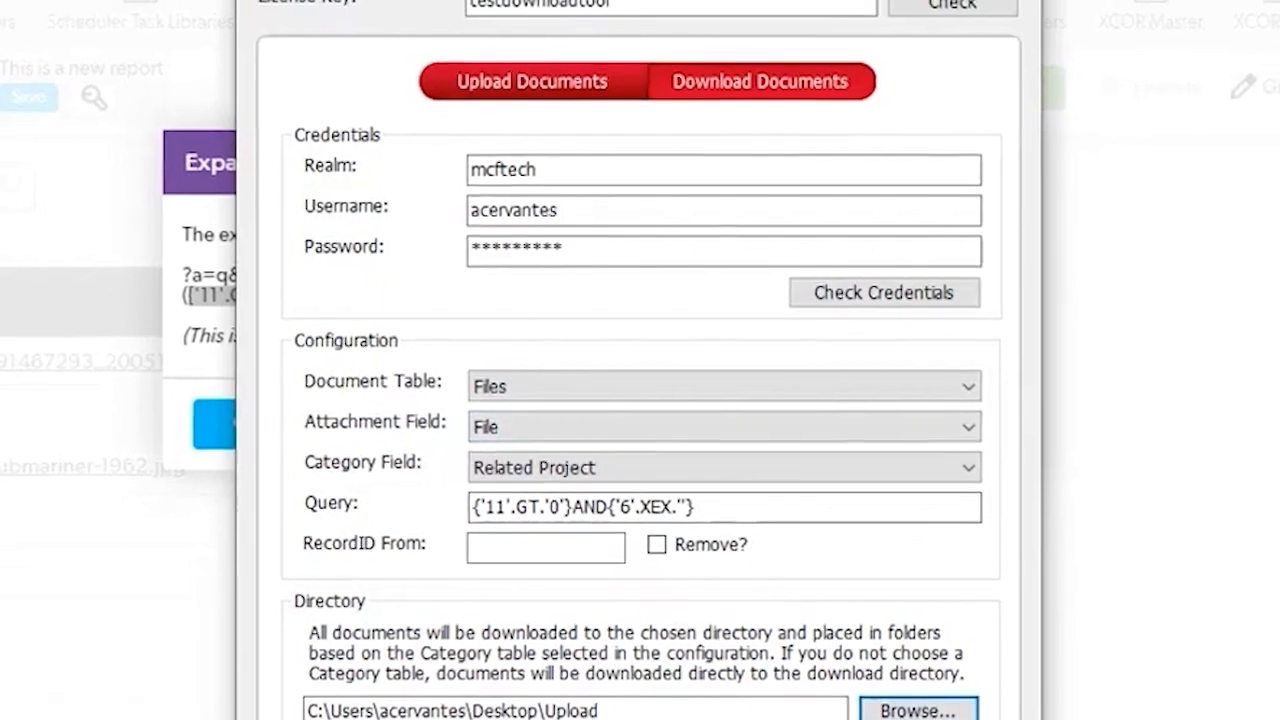
Step: Start the document download and position the Upload folder's file explorer window to view the downloaded folders
click(655, 712)
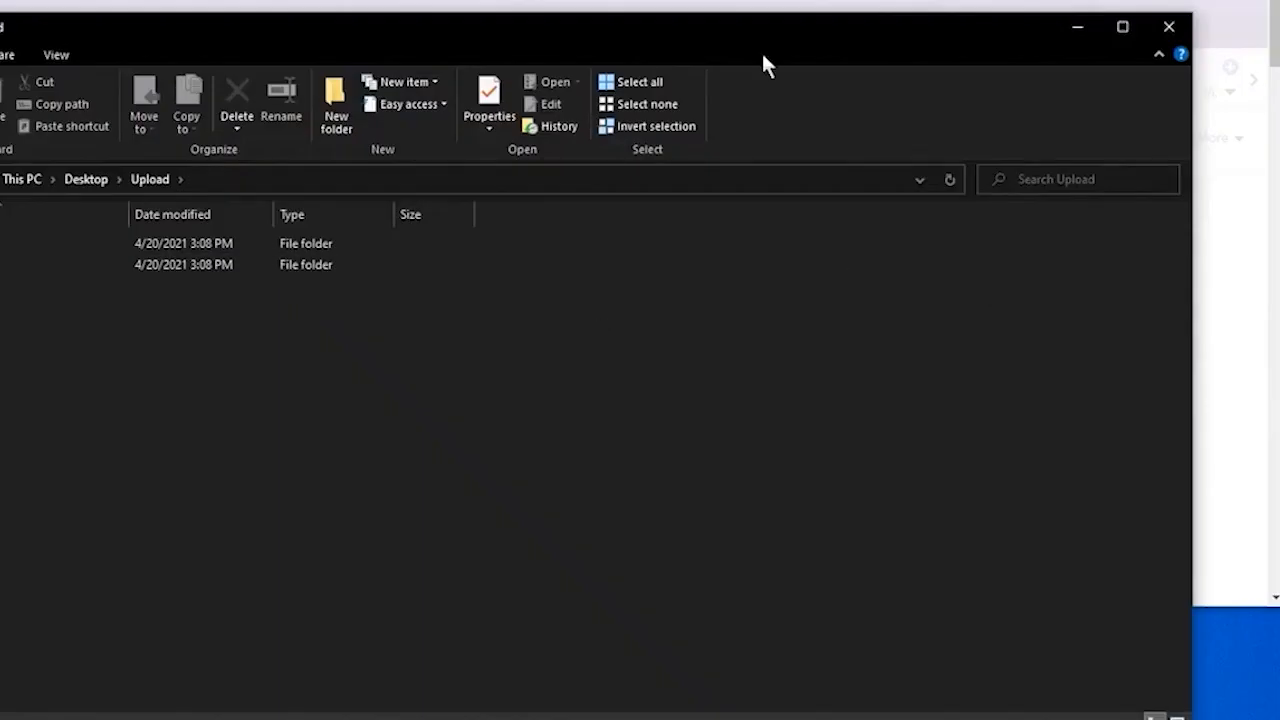
drag(598, 32, 562, 15)
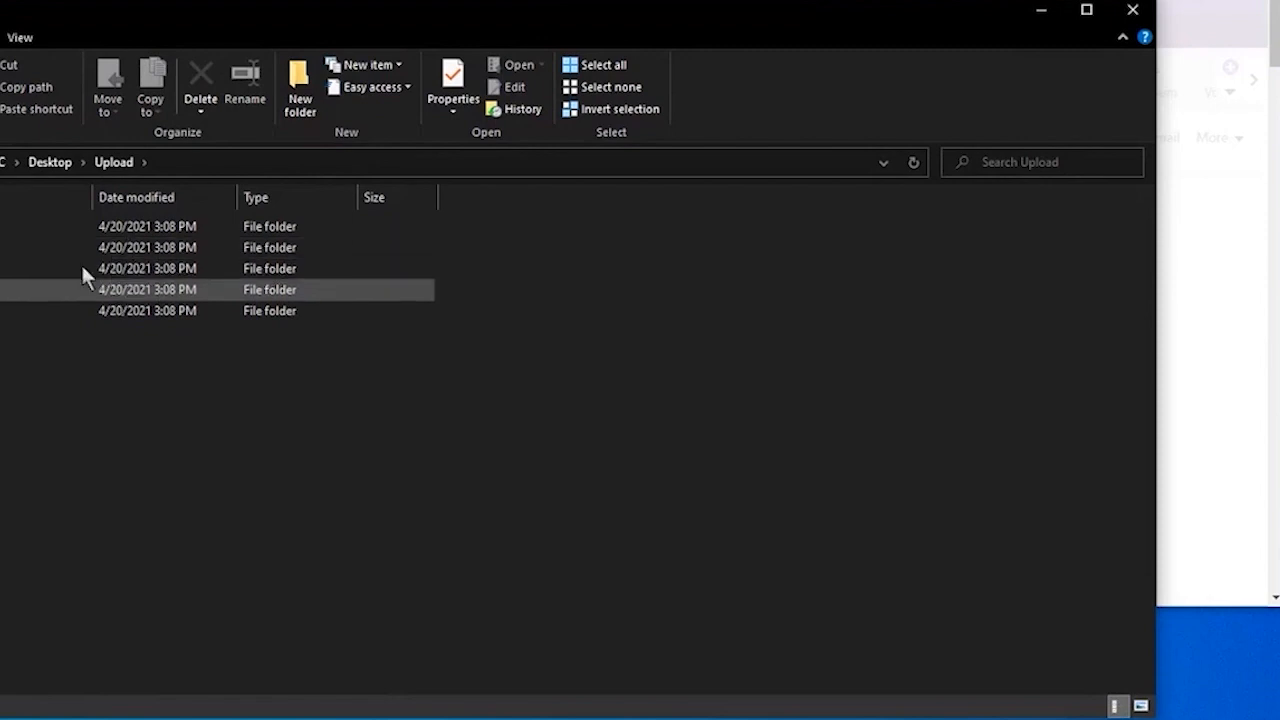
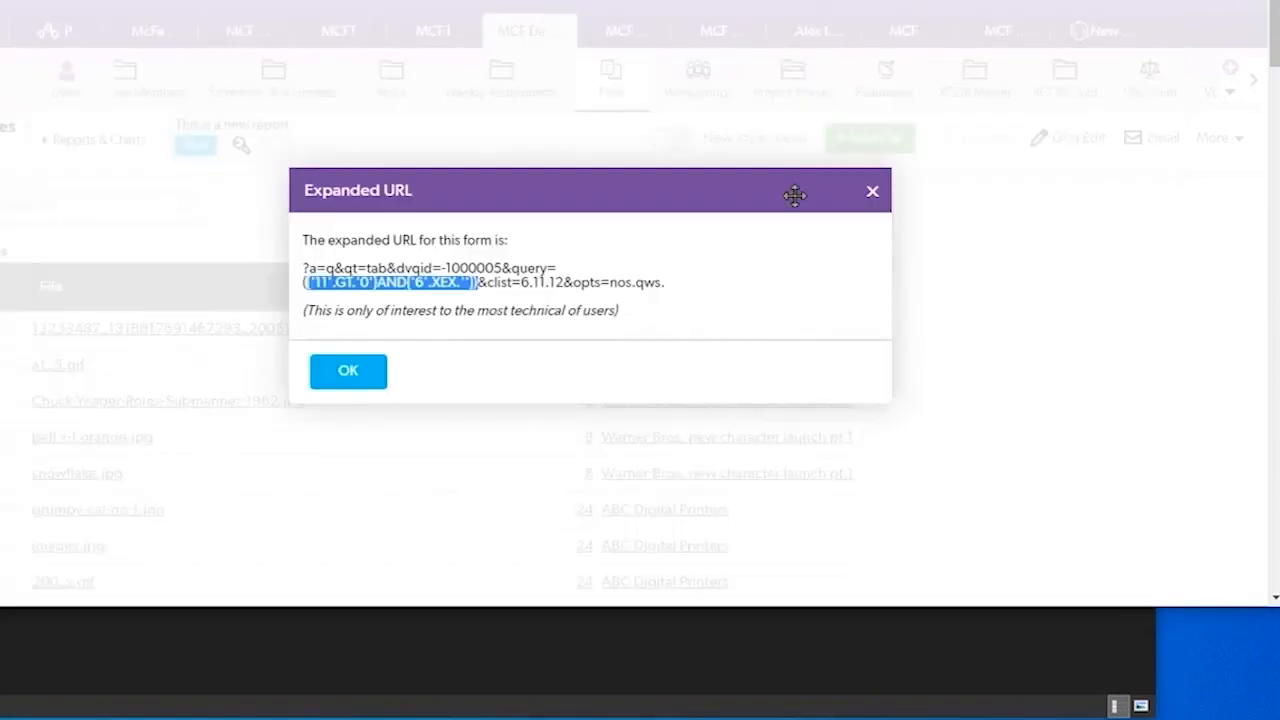
Step: Close the expanded URL dialog and review the related project numbers and names in the filtered Files report
click(872, 194)
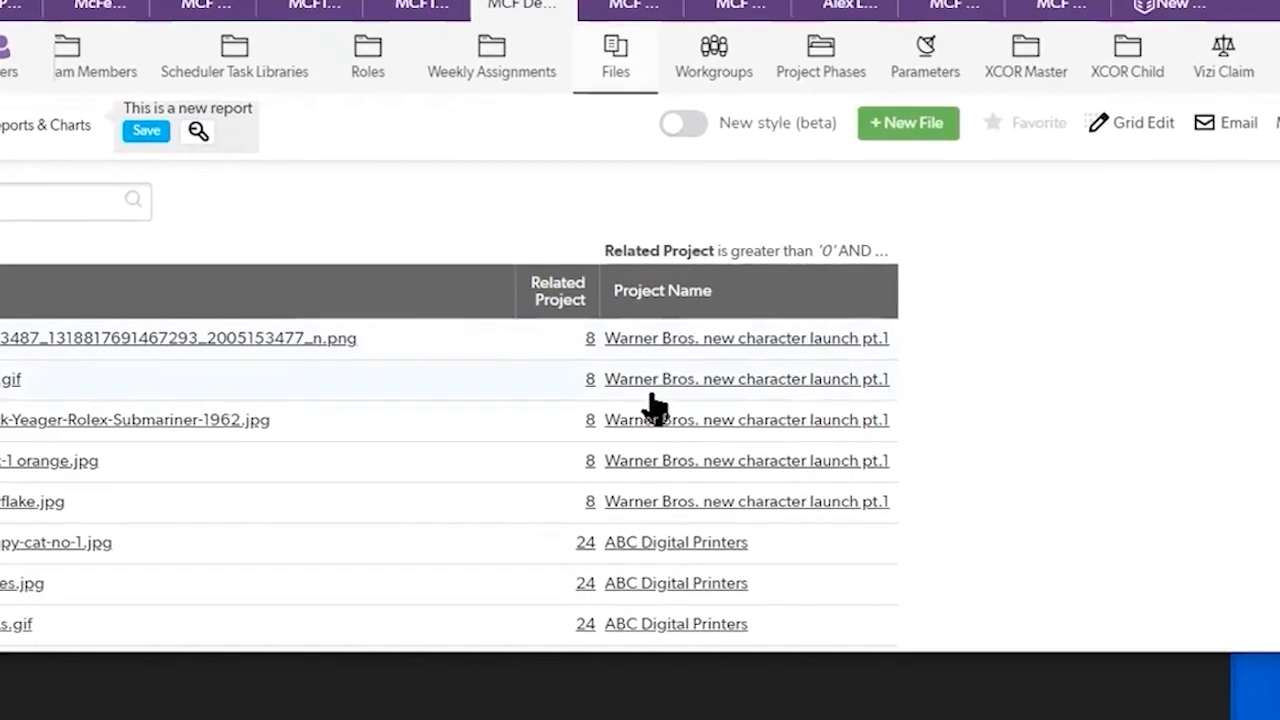
scroll(580, 410, down, 3)
scroll(597, 450, down, 4)
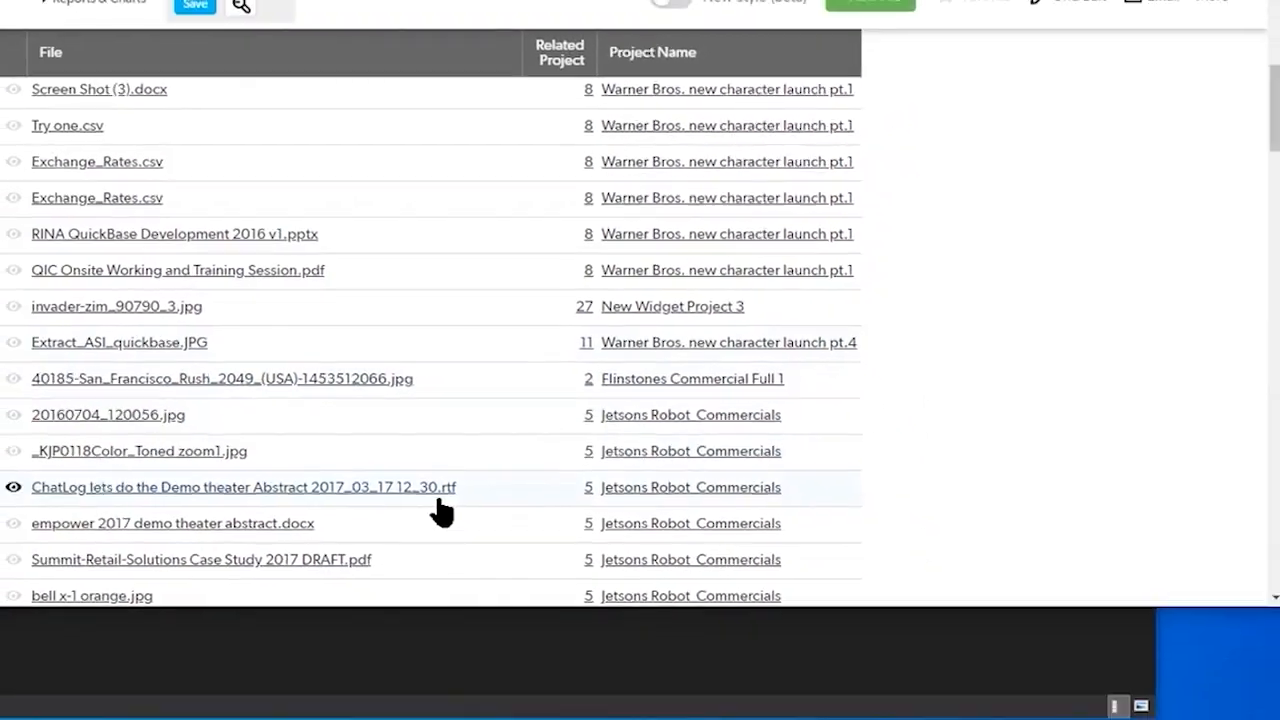
Step: Check the download progress in MCF DocLoader and open folder 2 inside the Upload folder
click(1172, 2)
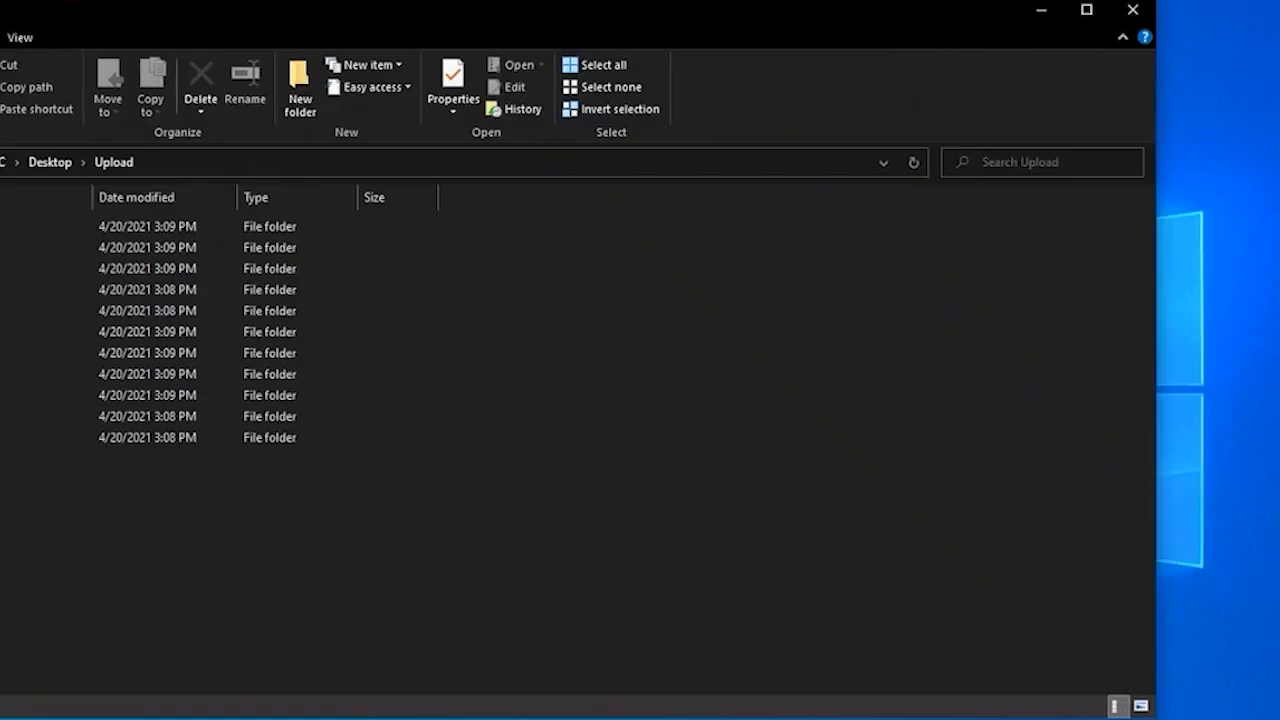
key(alt+Tab)
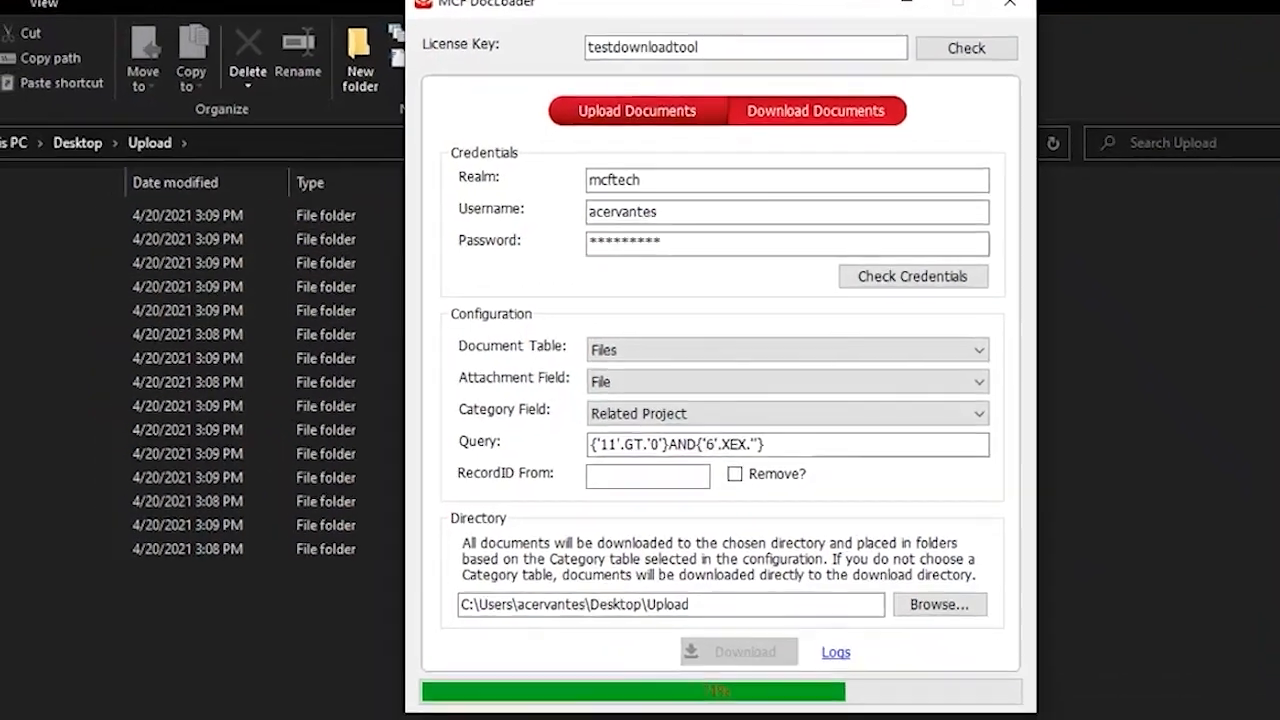
key(alt+Tab)
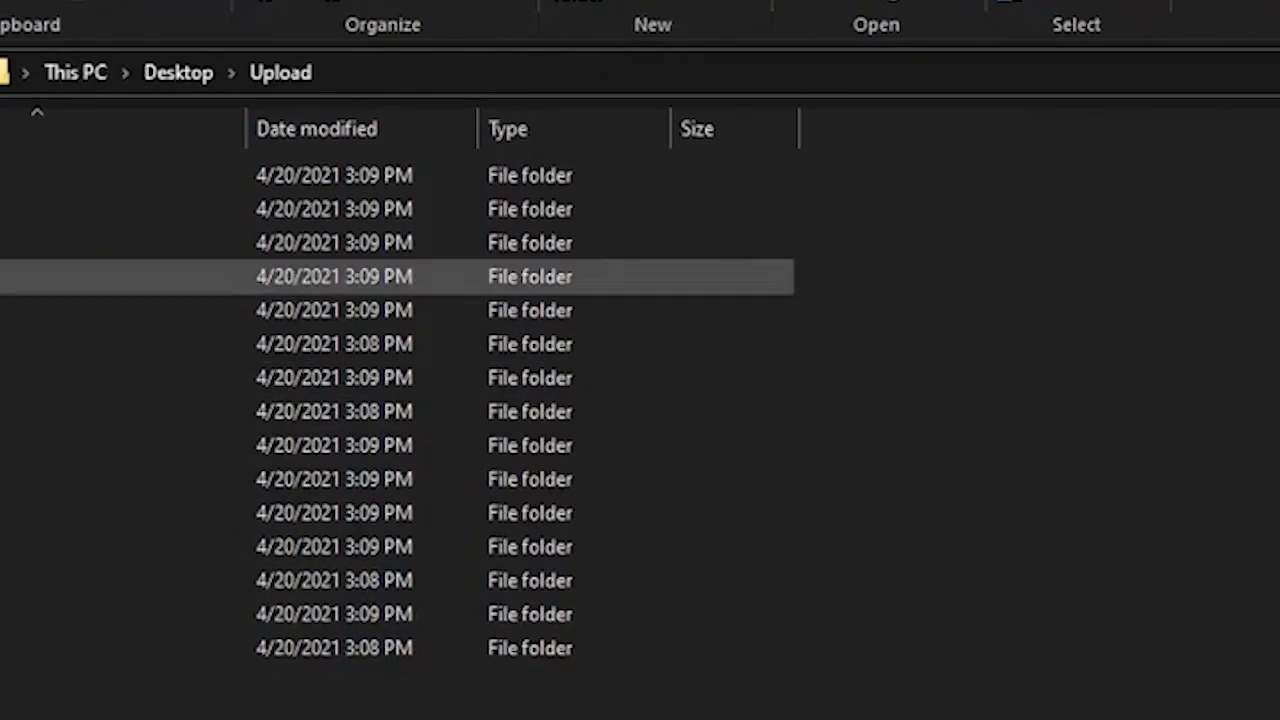
double_click(8, 209)
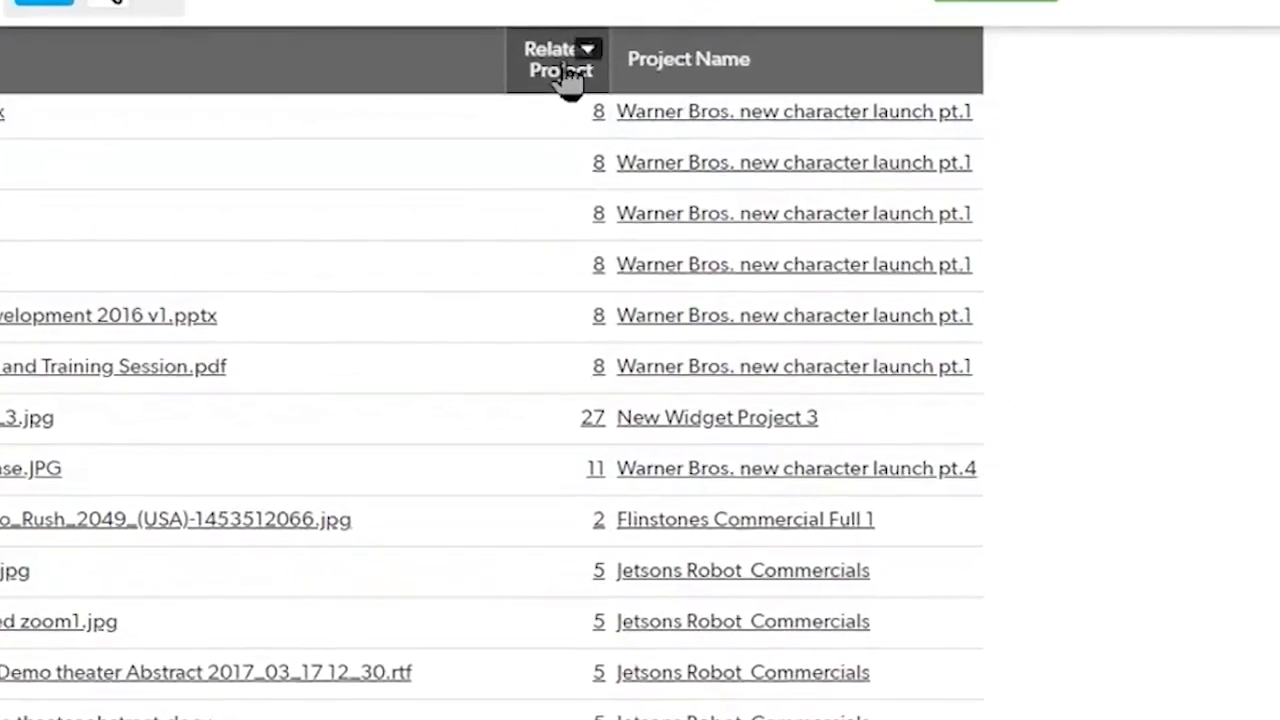
Step: In the browser, group the Files report by the Related Project column from low to high
click(586, 62)
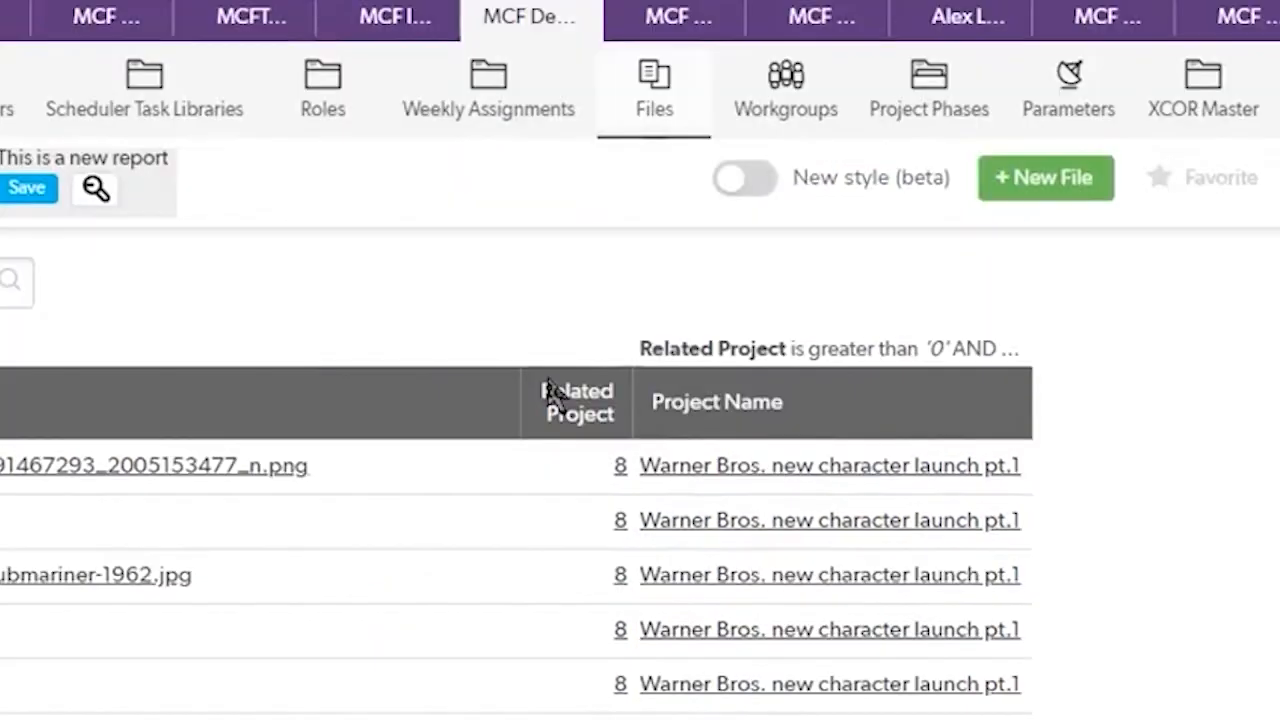
mouse_move(548, 428)
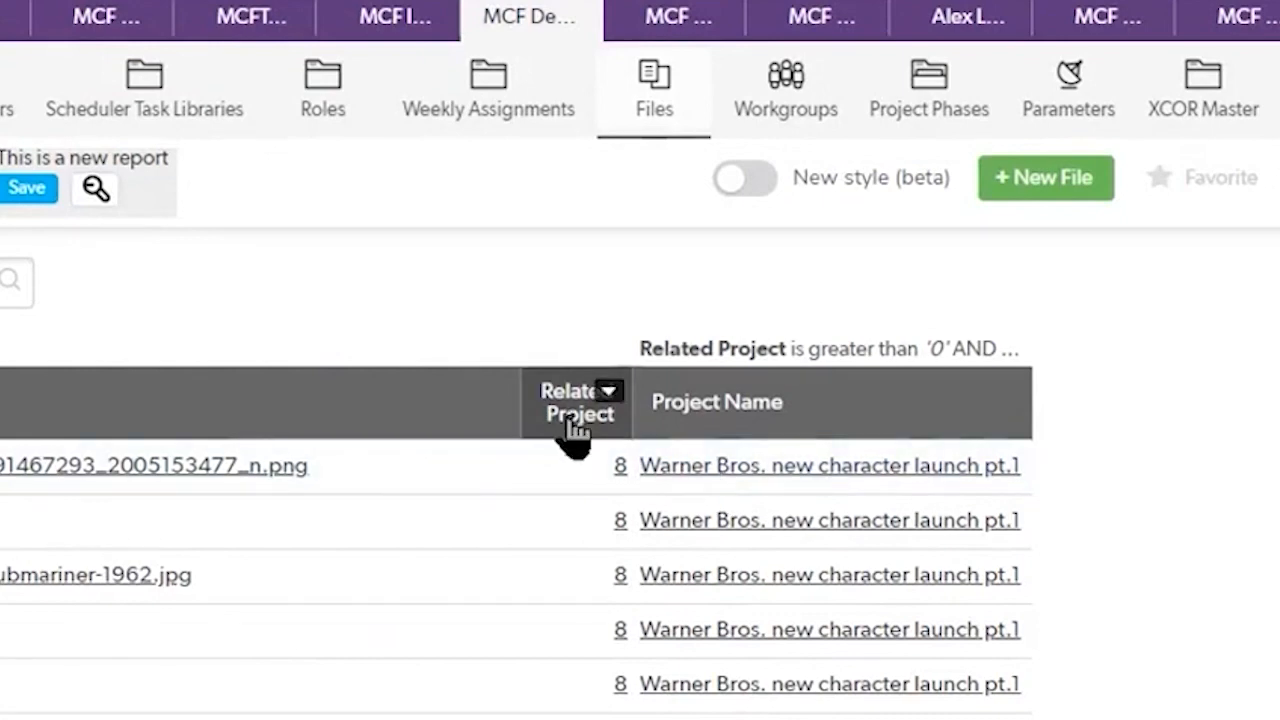
click(608, 396)
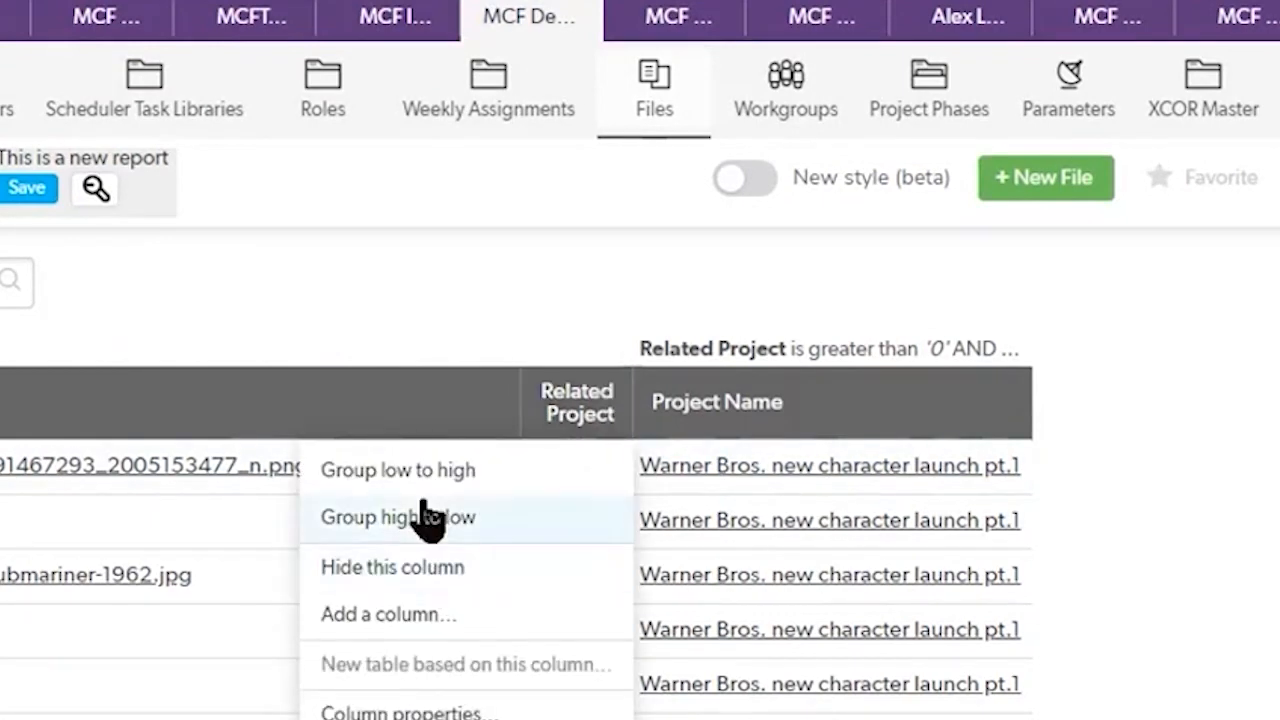
click(425, 470)
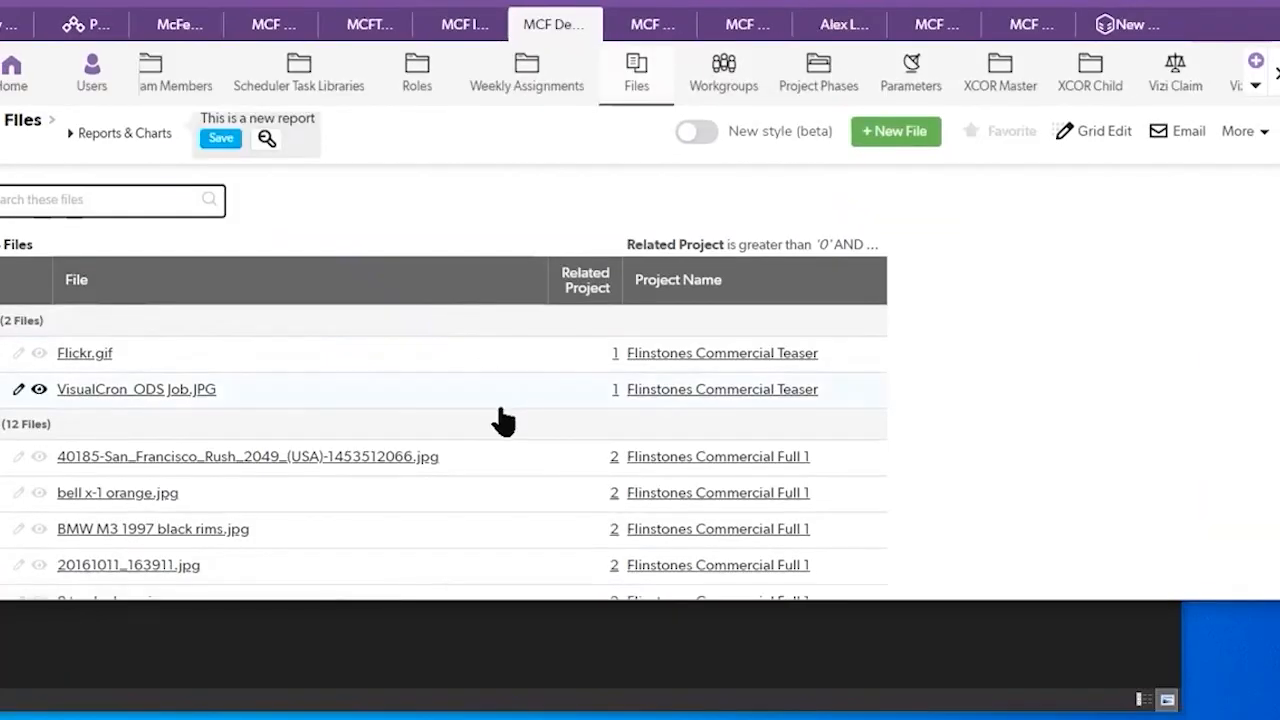
Step: Open the 40185-San_Francisco_Rush file record of project 2, compare it with the downloaded folder 2, and check the download progress in MCF DocLoader
scroll(503, 421, down, 1)
scroll(495, 374, down, 1)
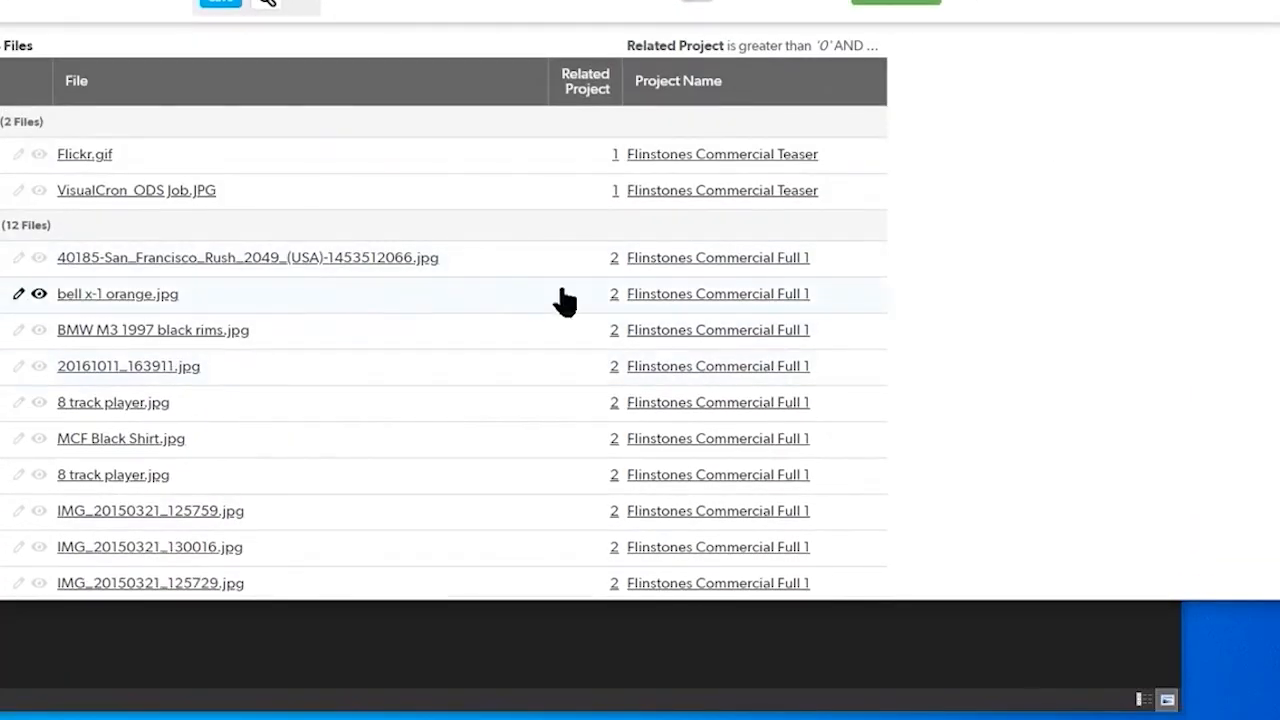
click(535, 272)
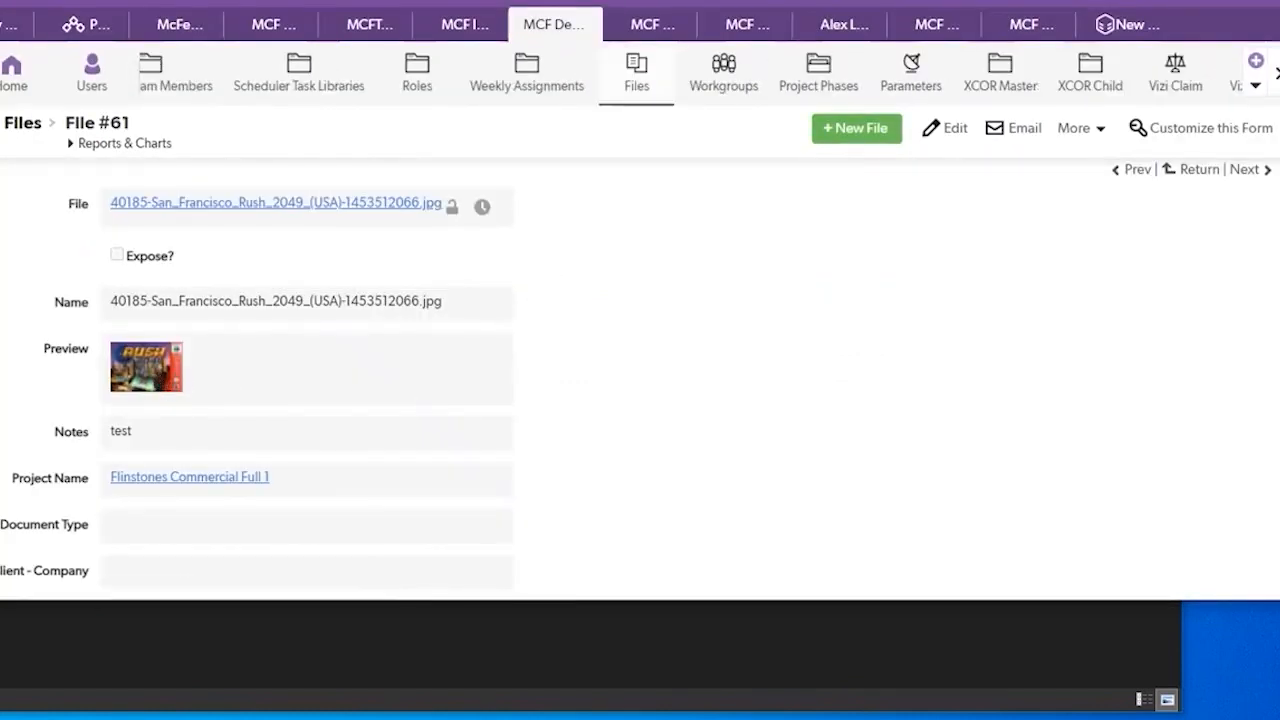
key(alt+Tab)
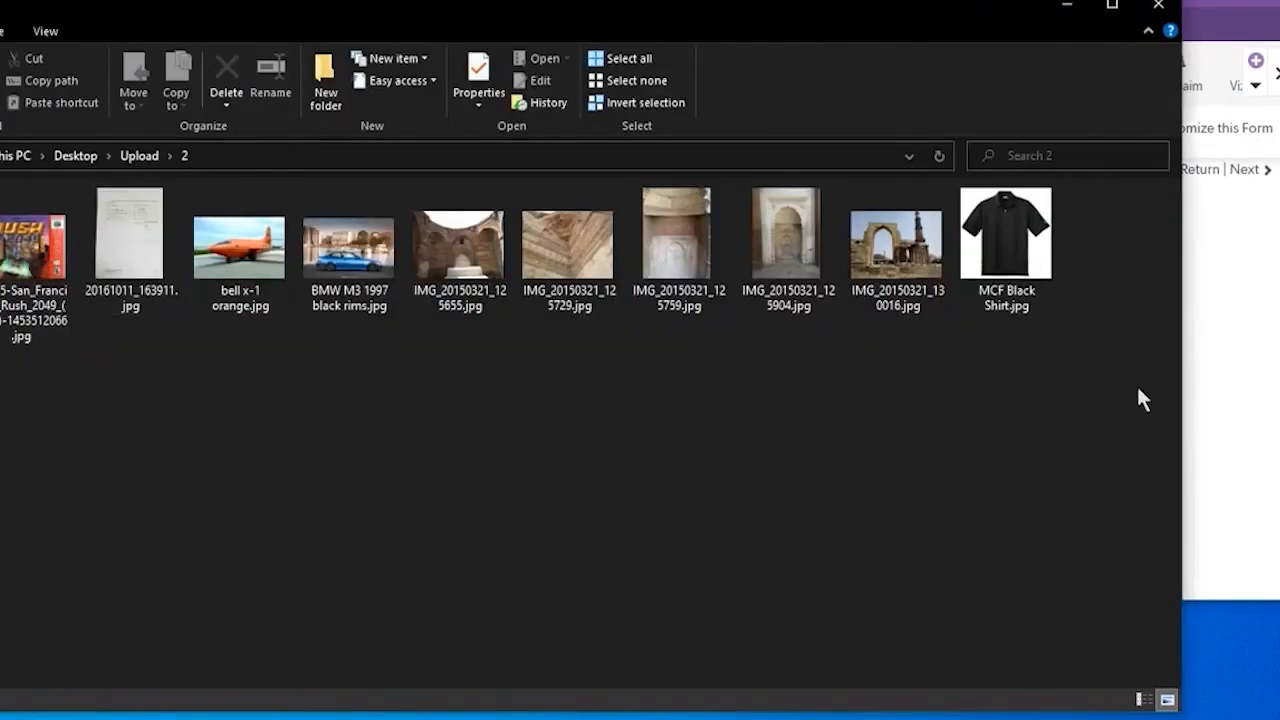
key(alt+Tab)
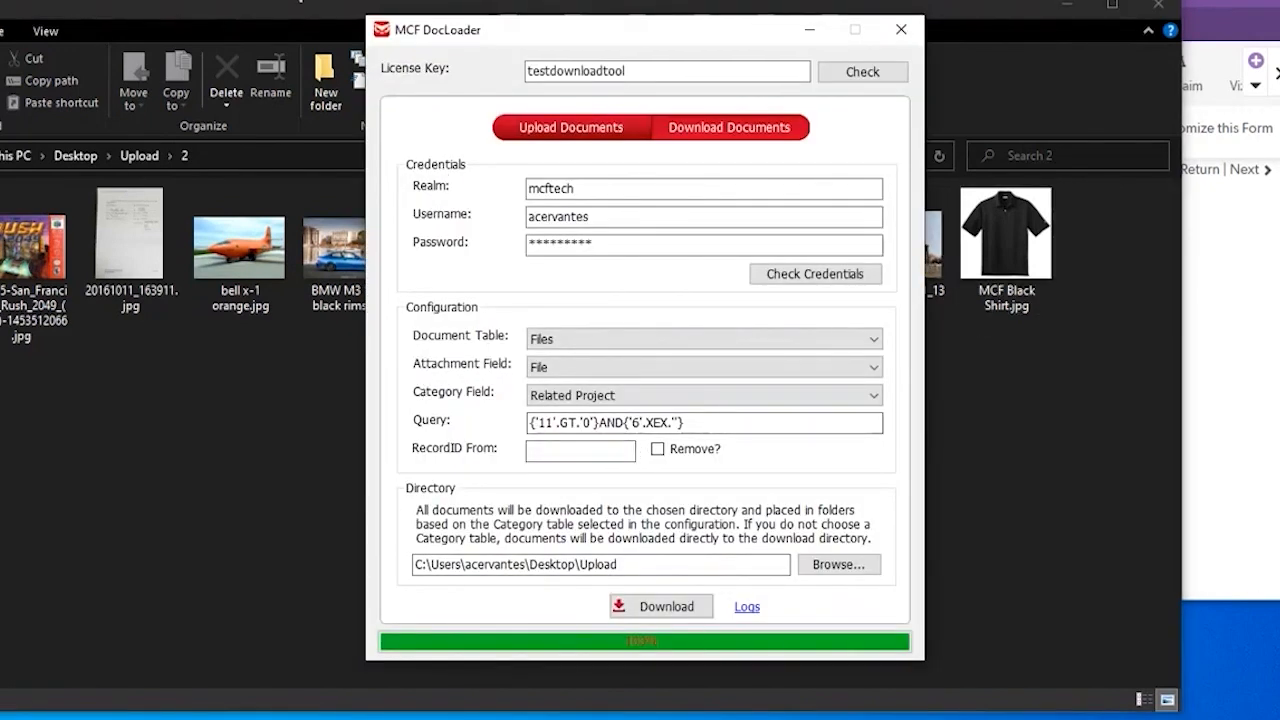
key(alt+Tab)
Step: Review the downloaded files in folders 1 and 5 of Upload, and close the file explorer and MCF DocLoader
key(alt+Left)
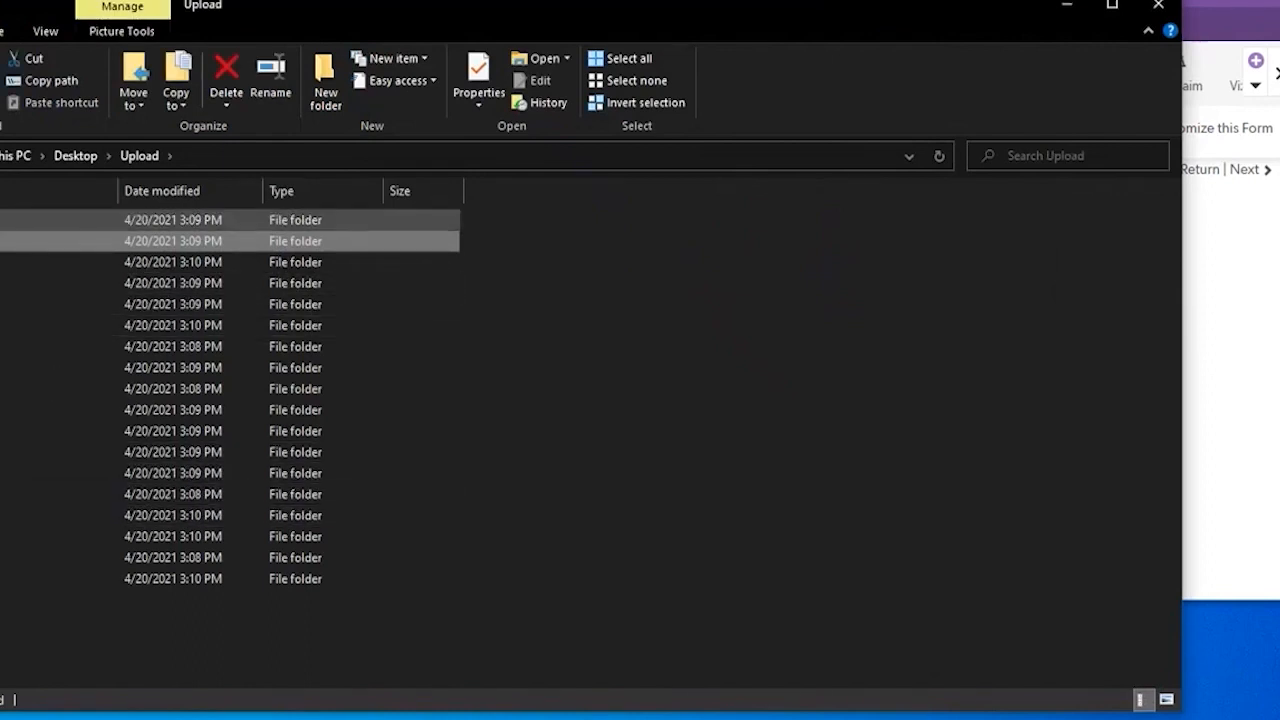
click(4, 220)
double_click(4, 220)
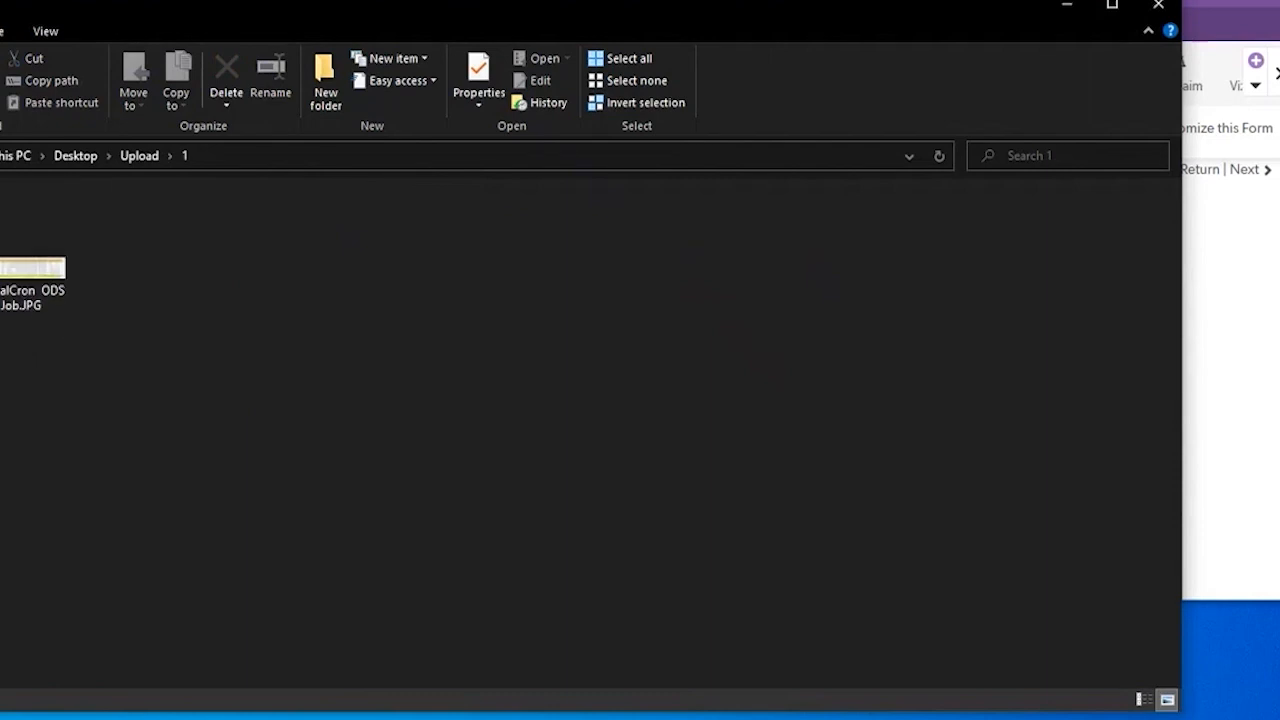
key(alt+Left)
double_click(4, 304)
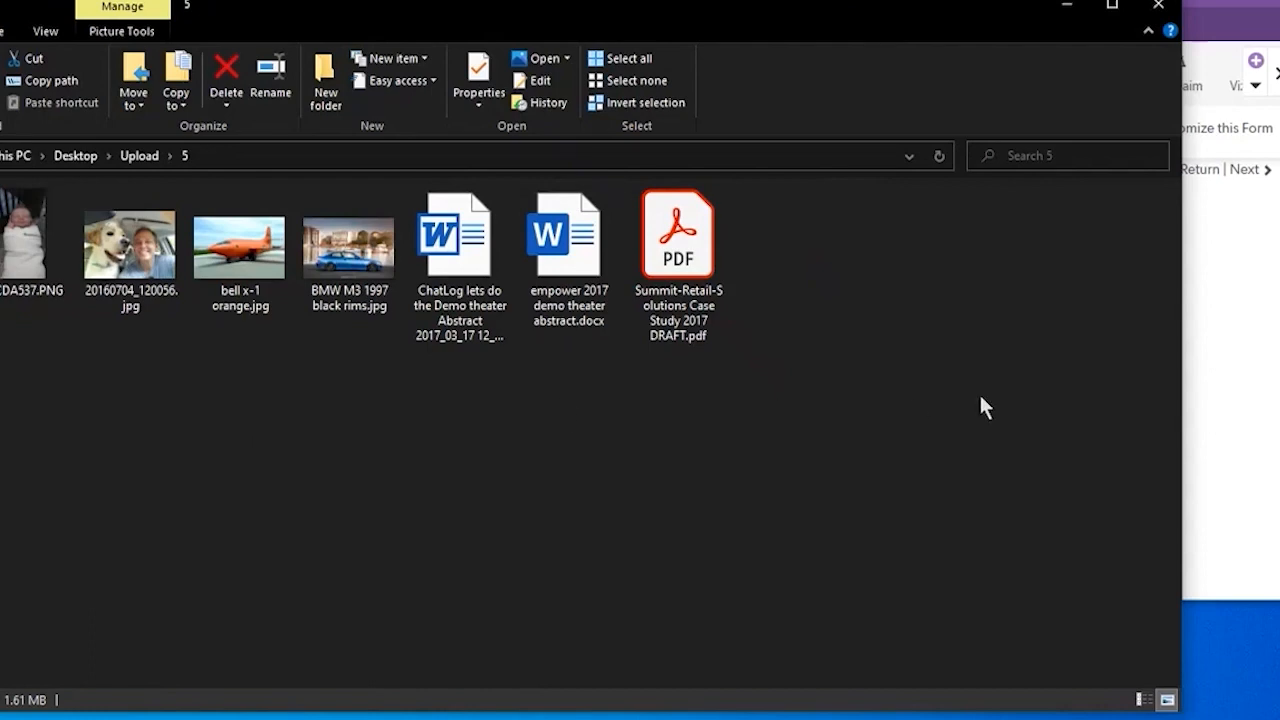
click(1158, 6)
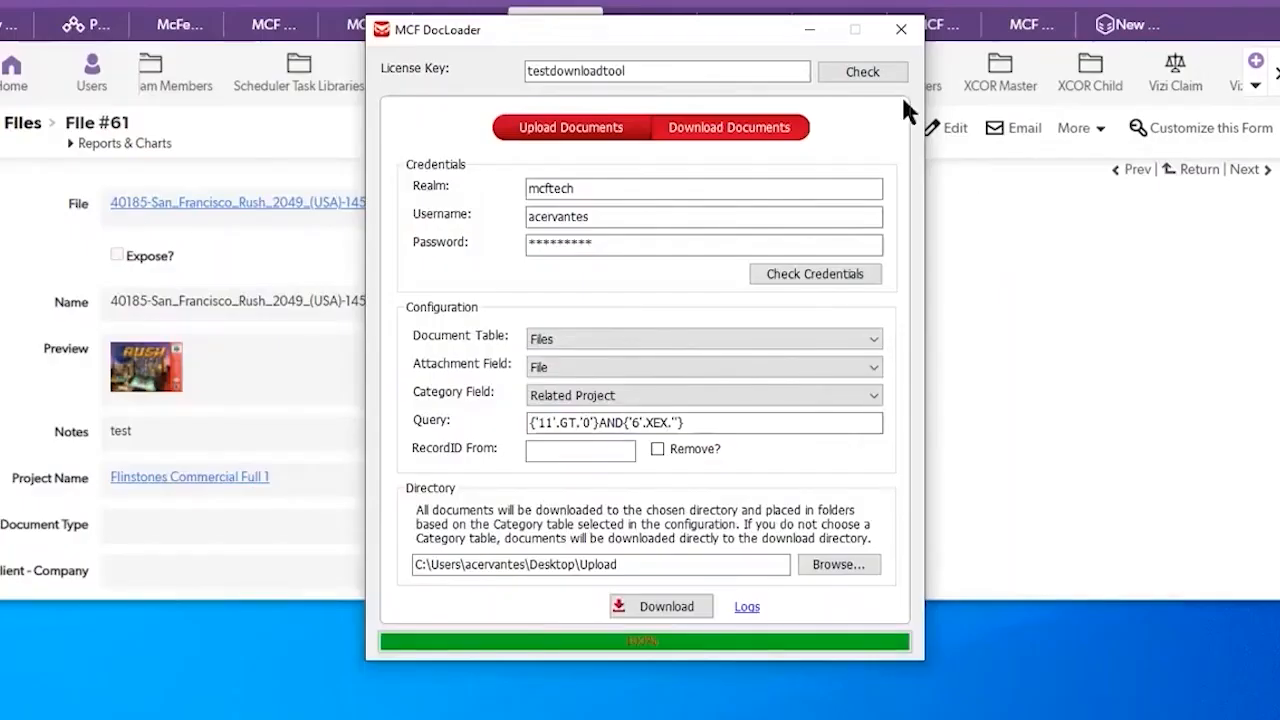
click(900, 30)
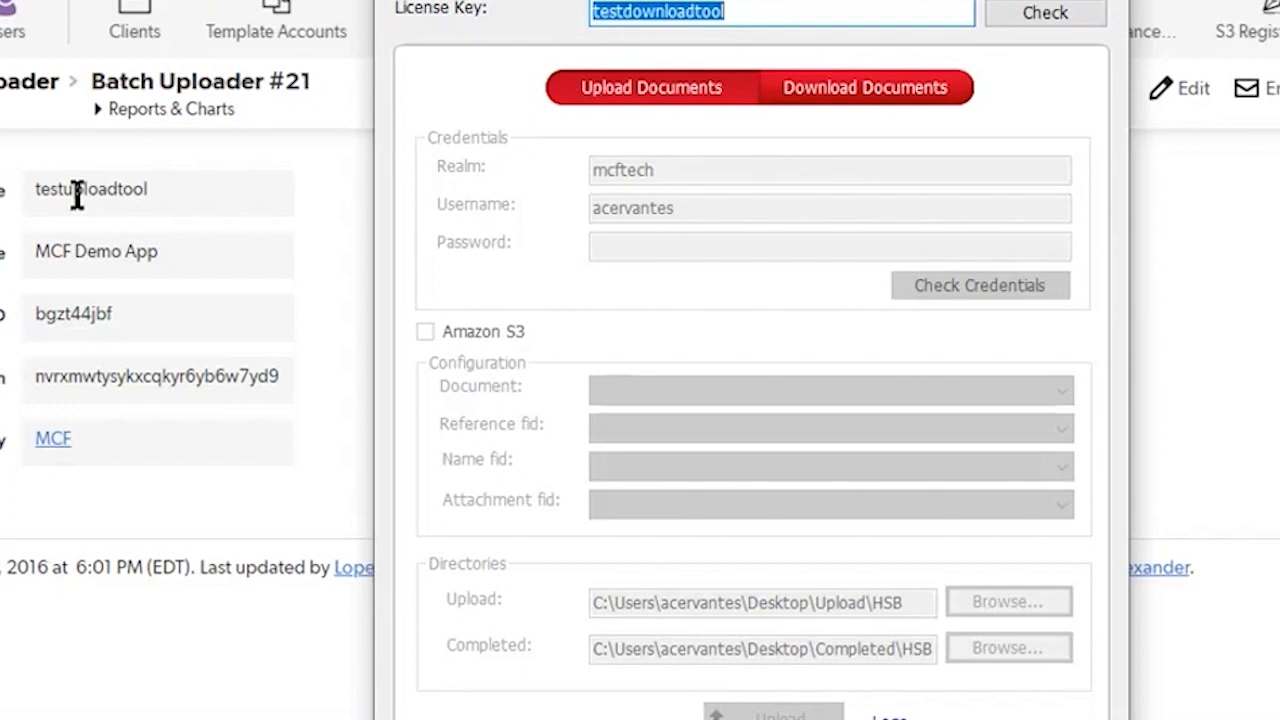
Step: Enter and check the license key from the Batch Uploader #21 record in MCF DocLoader, and verify the credentials with the account password
double_click(80, 195)
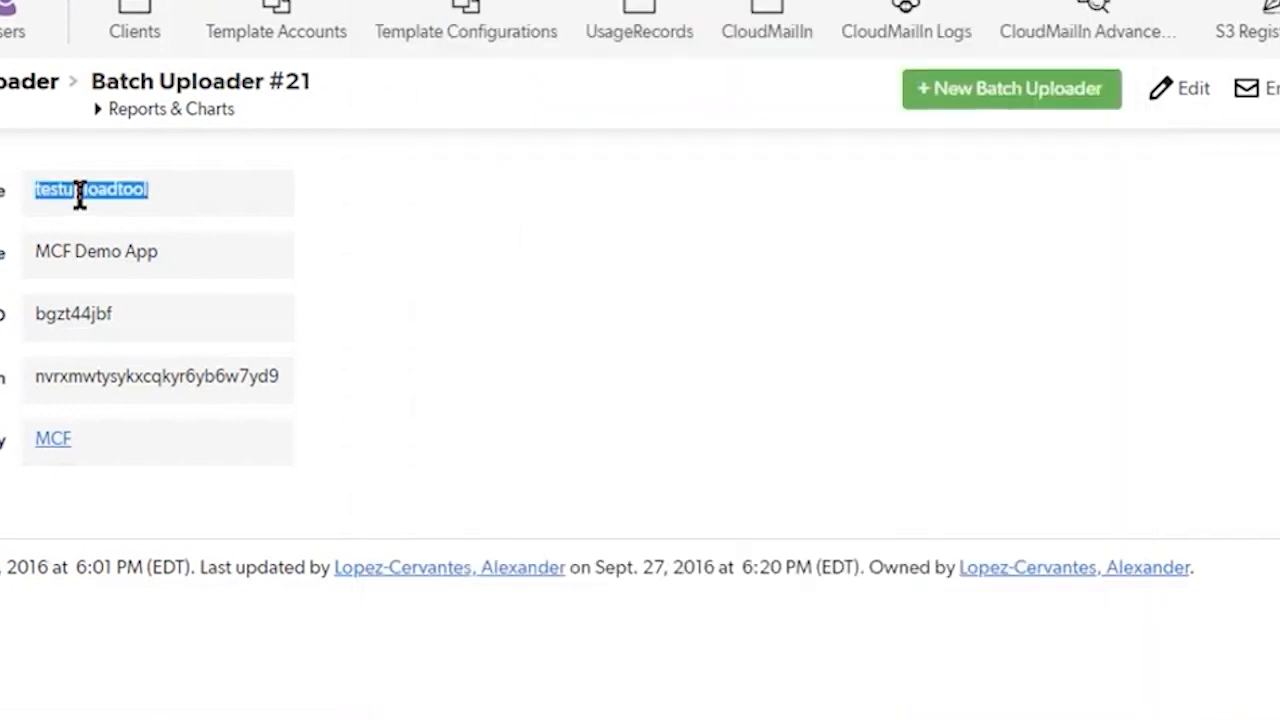
key(alt+Tab)
click(1066, 20)
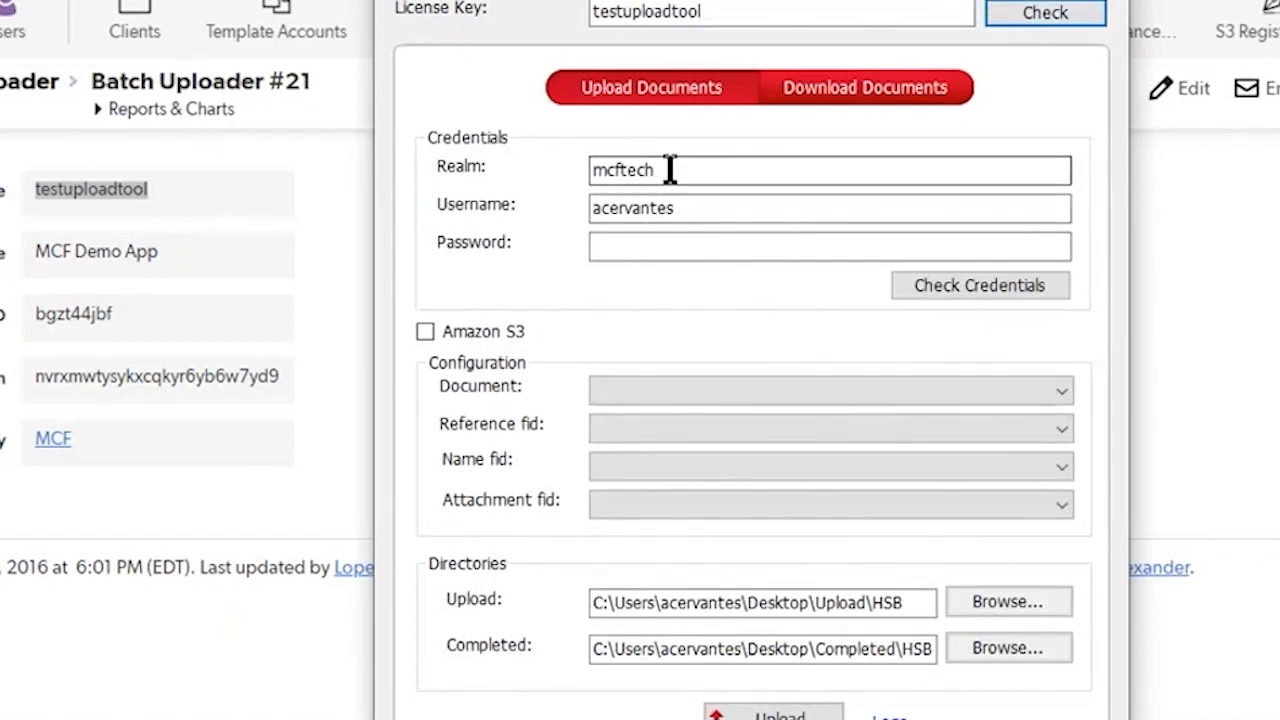
click(698, 249)
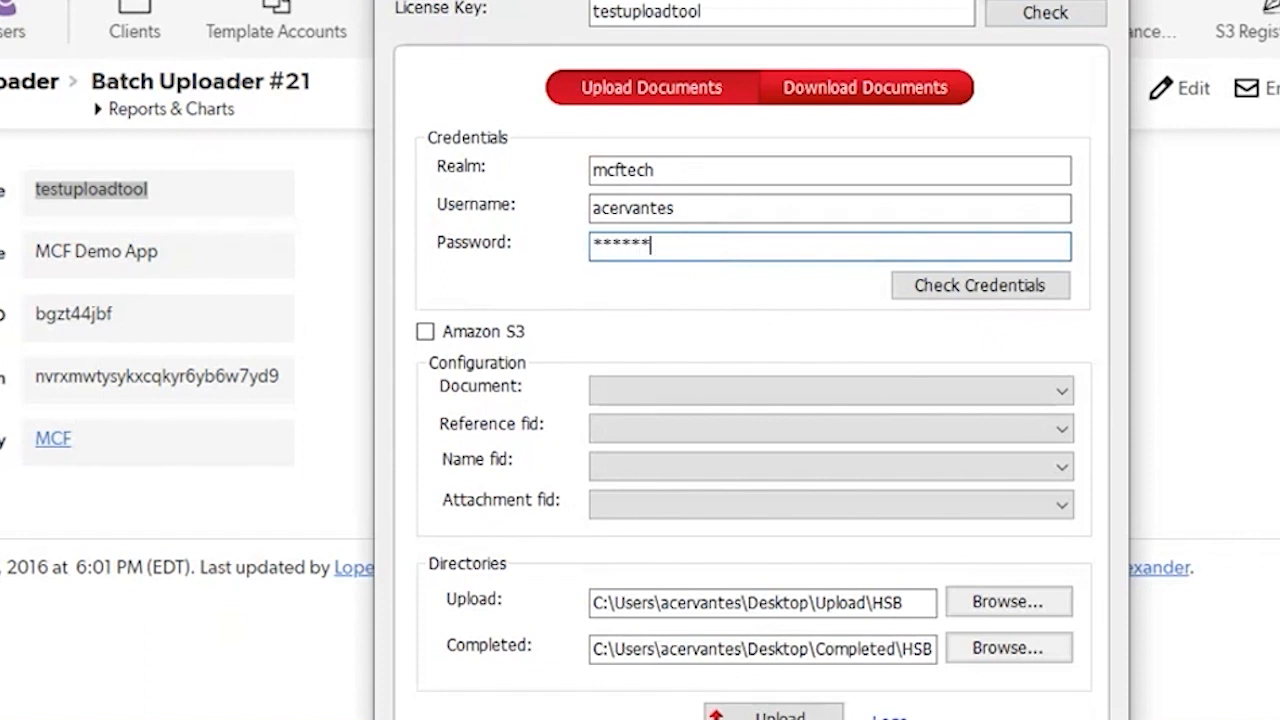
click(982, 292)
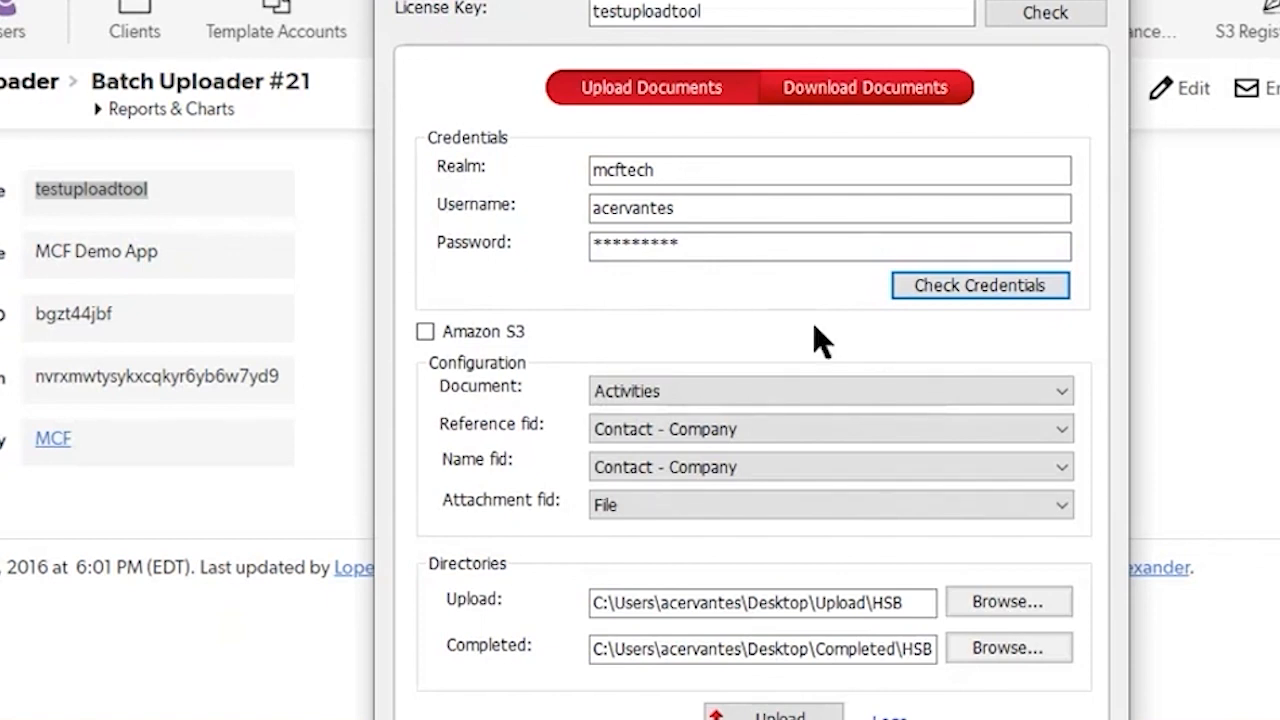
Step: Choose Files as the document table for the upload configuration
click(933, 395)
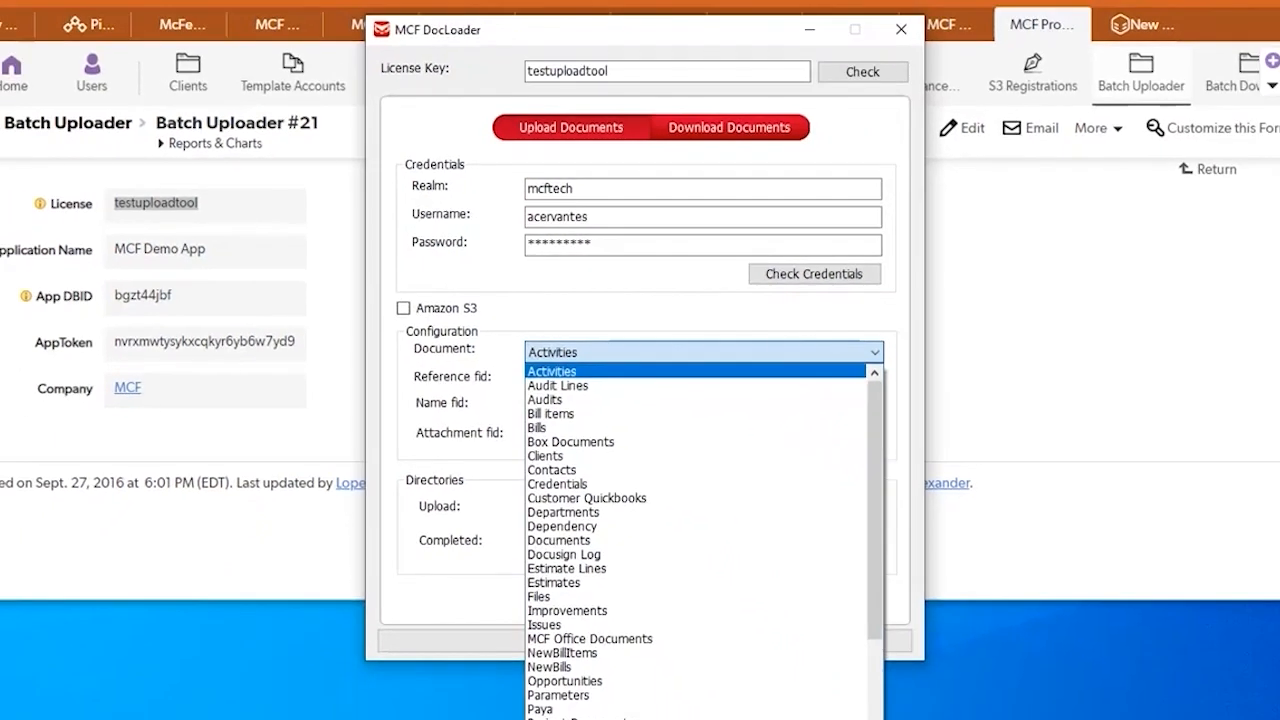
key(Escape)
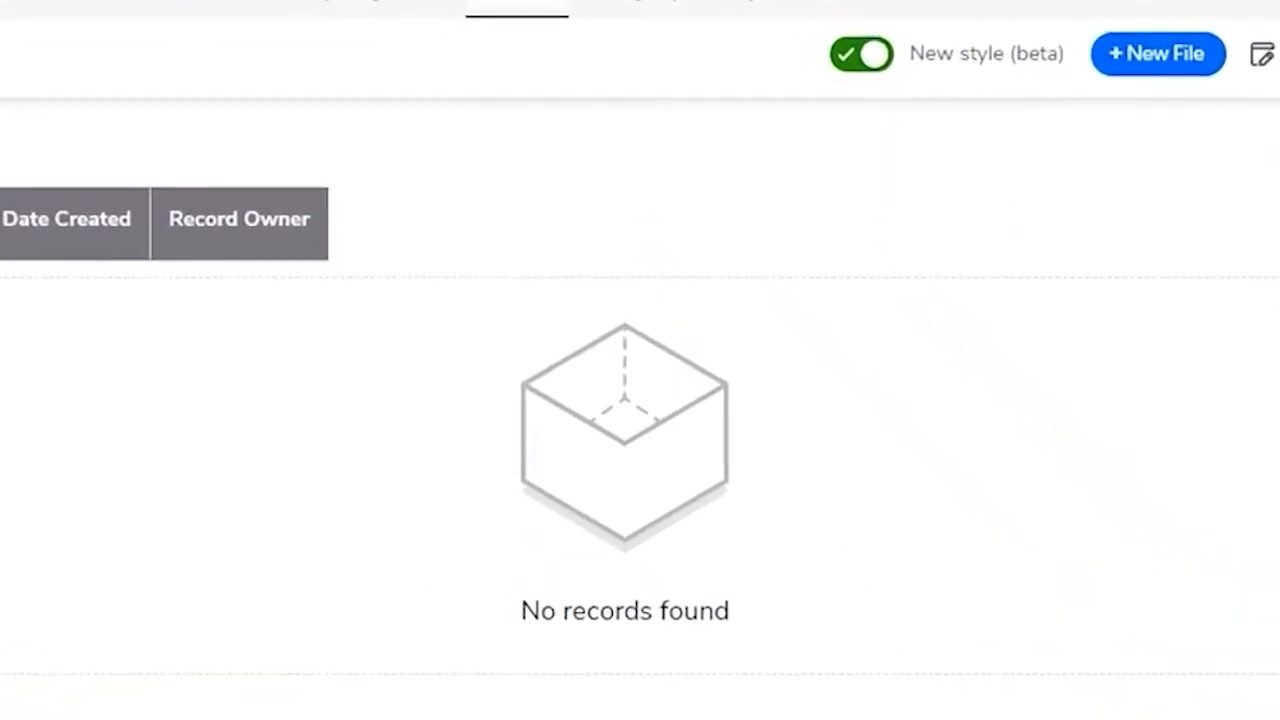
click(677, 632)
click(988, 400)
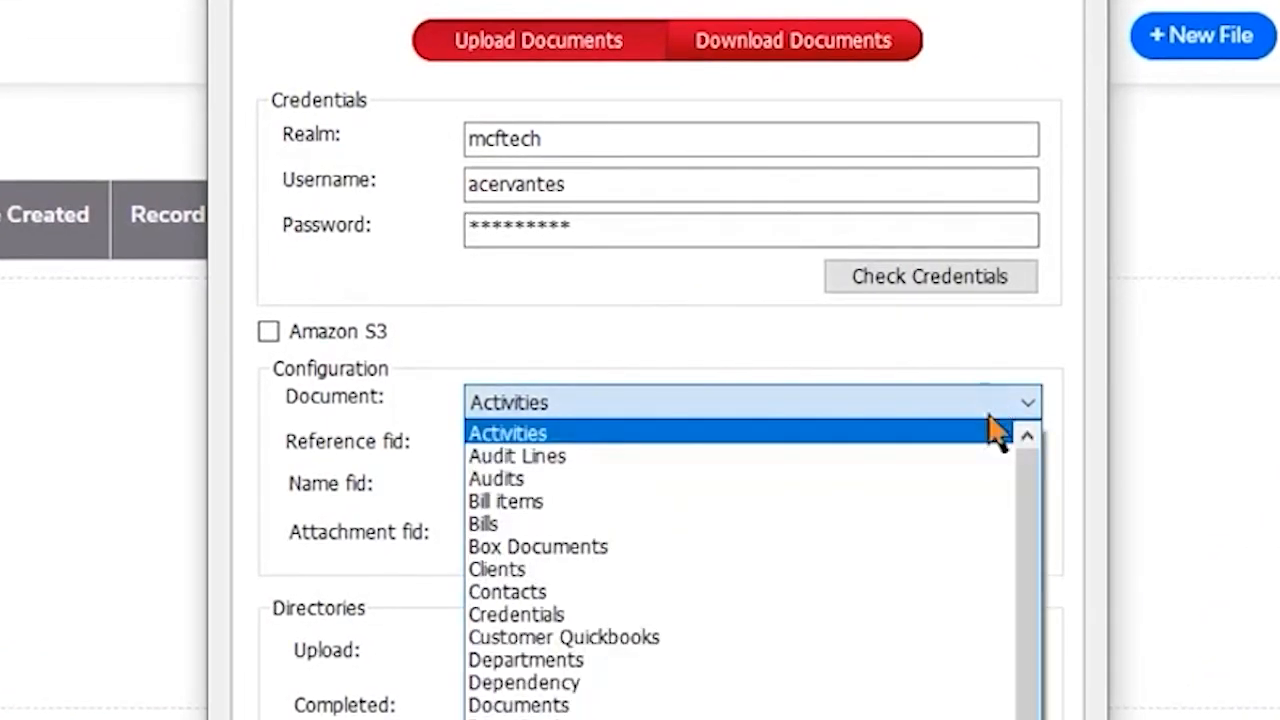
click(620, 717)
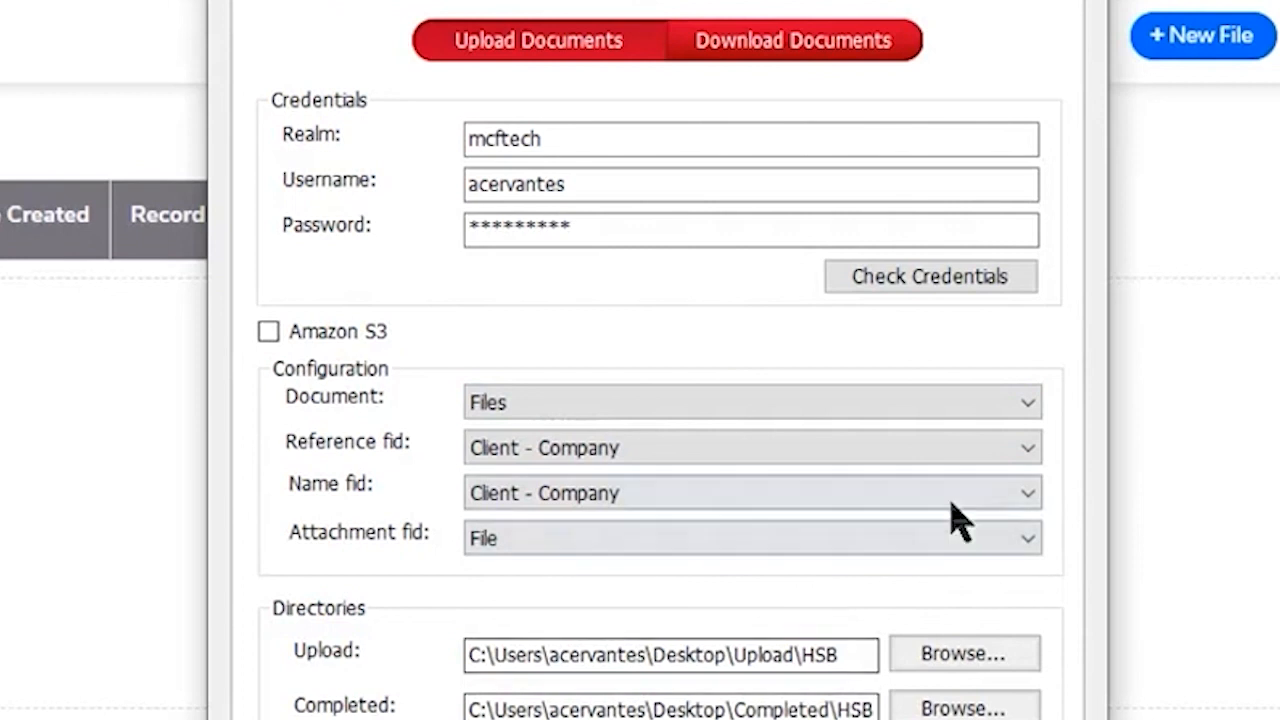
Step: Look over the downloaded folders in Upload and set MCF DocLoader's reference field to Related Project
click(1026, 450)
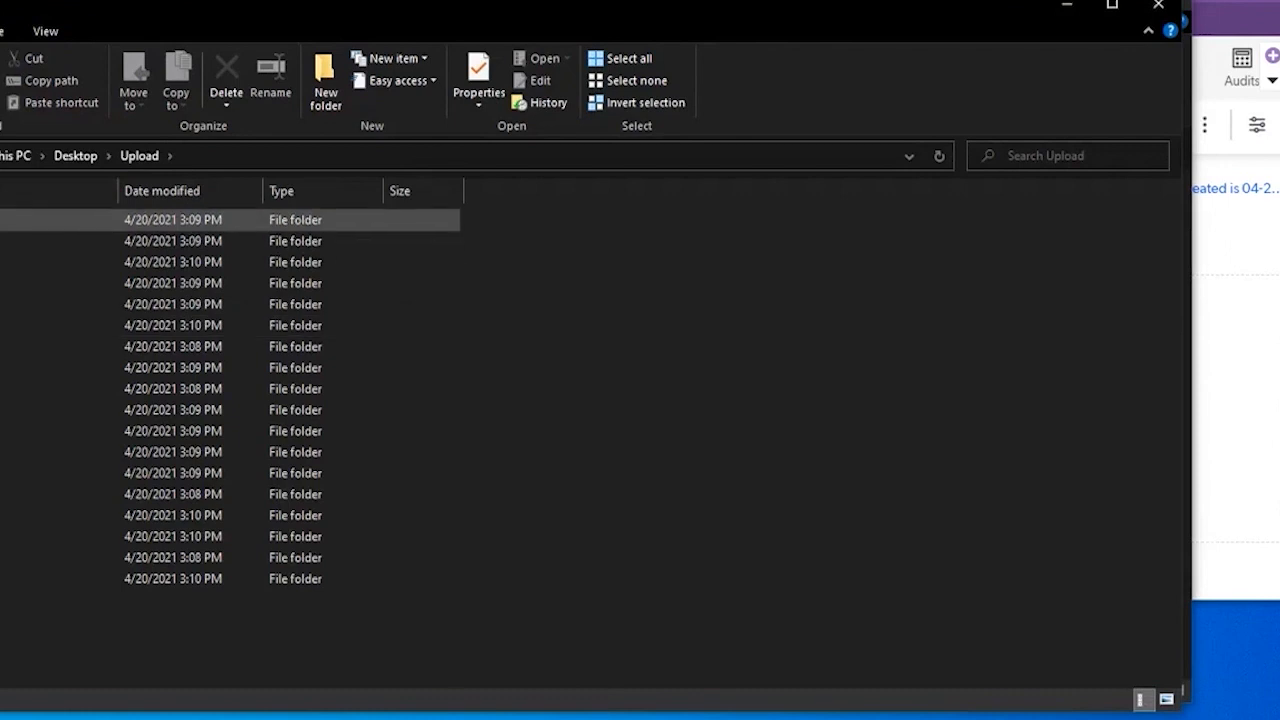
click(40, 220)
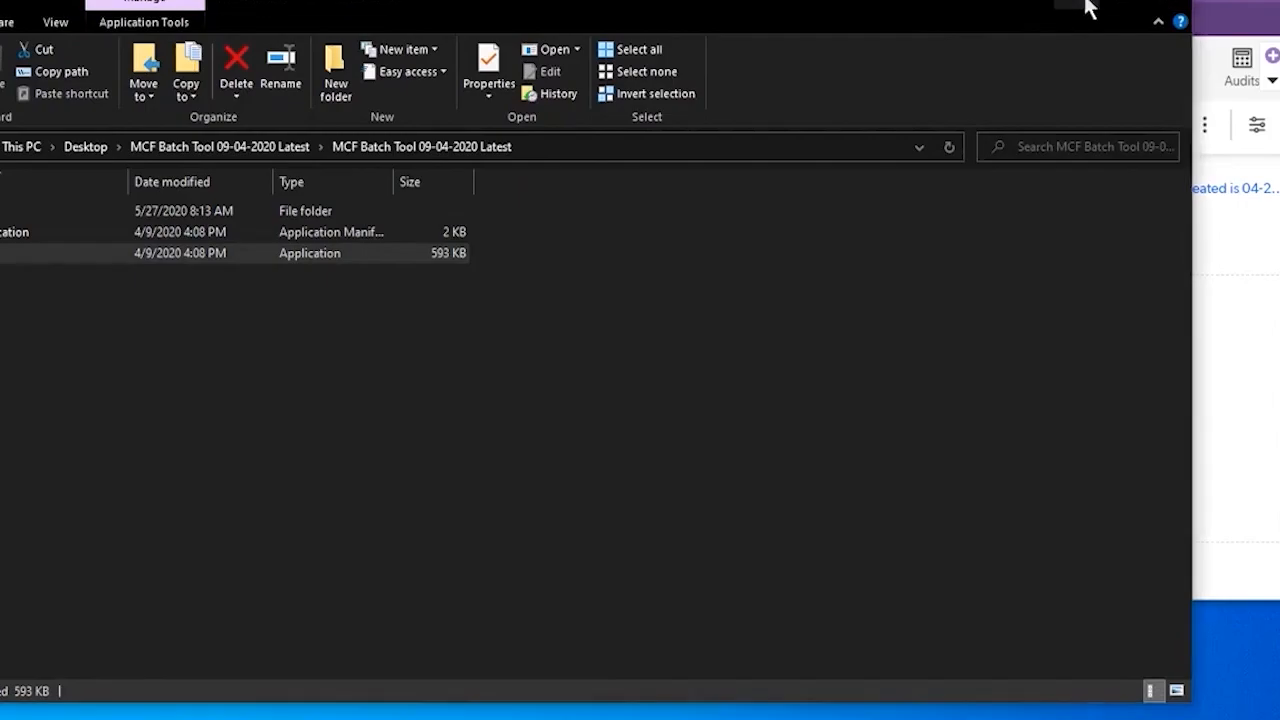
click(1087, 4)
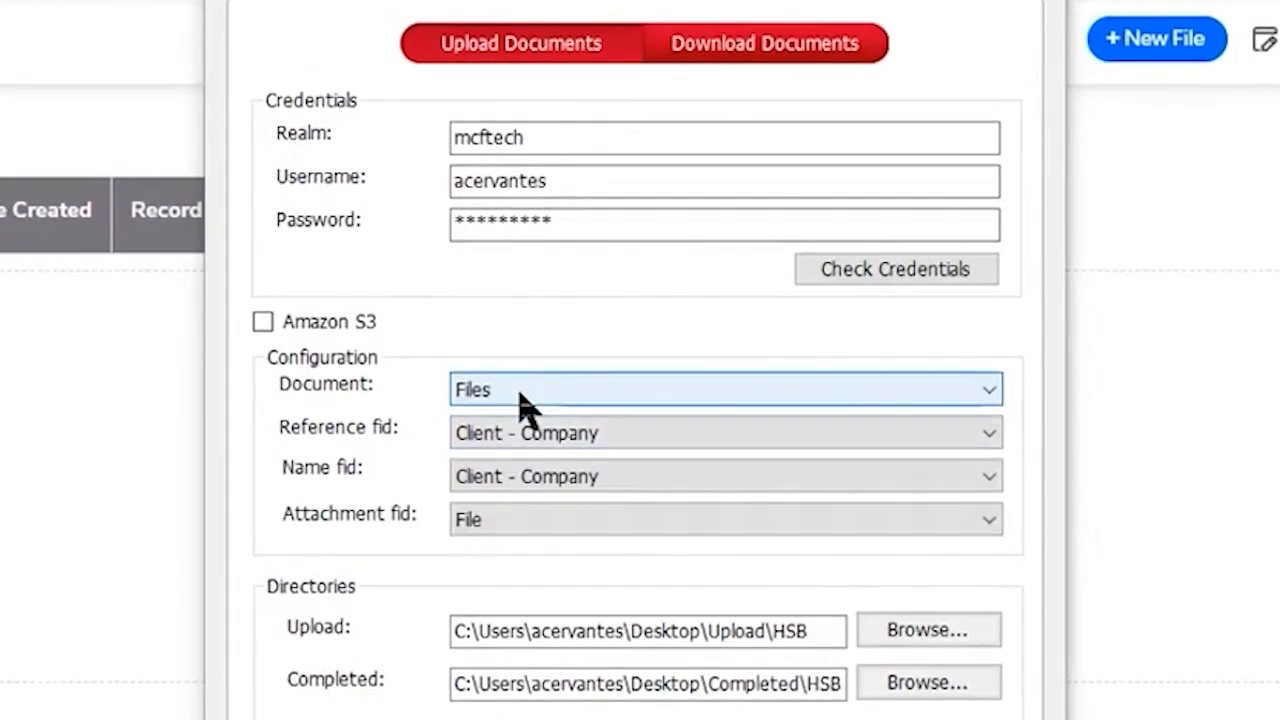
click(671, 437)
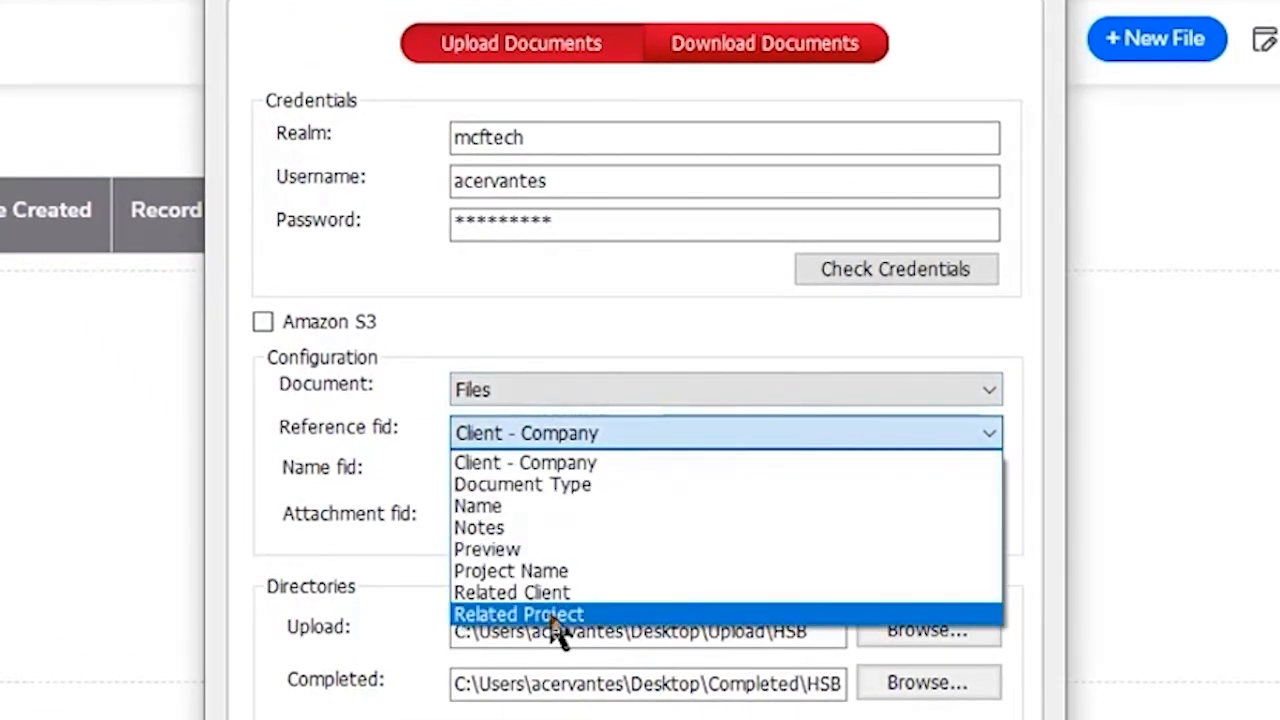
click(551, 616)
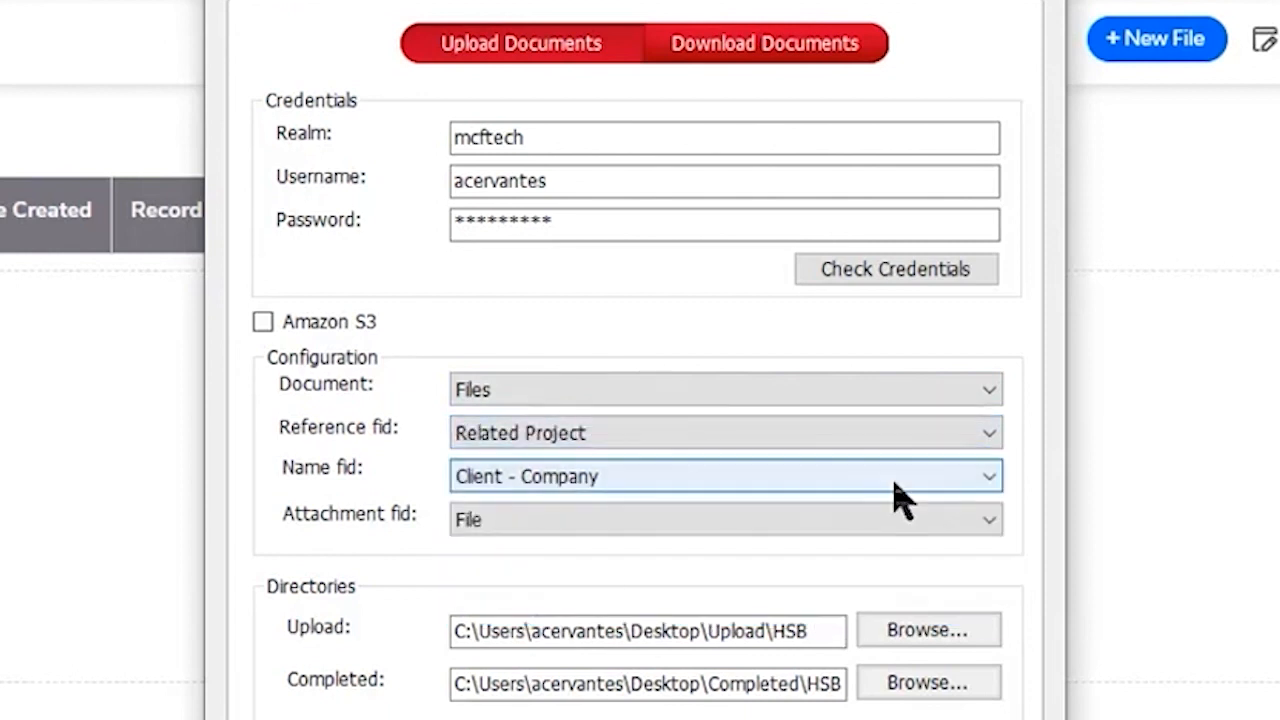
Step: Set the upload's name field to Notes and keep File as the attachment field
click(958, 478)
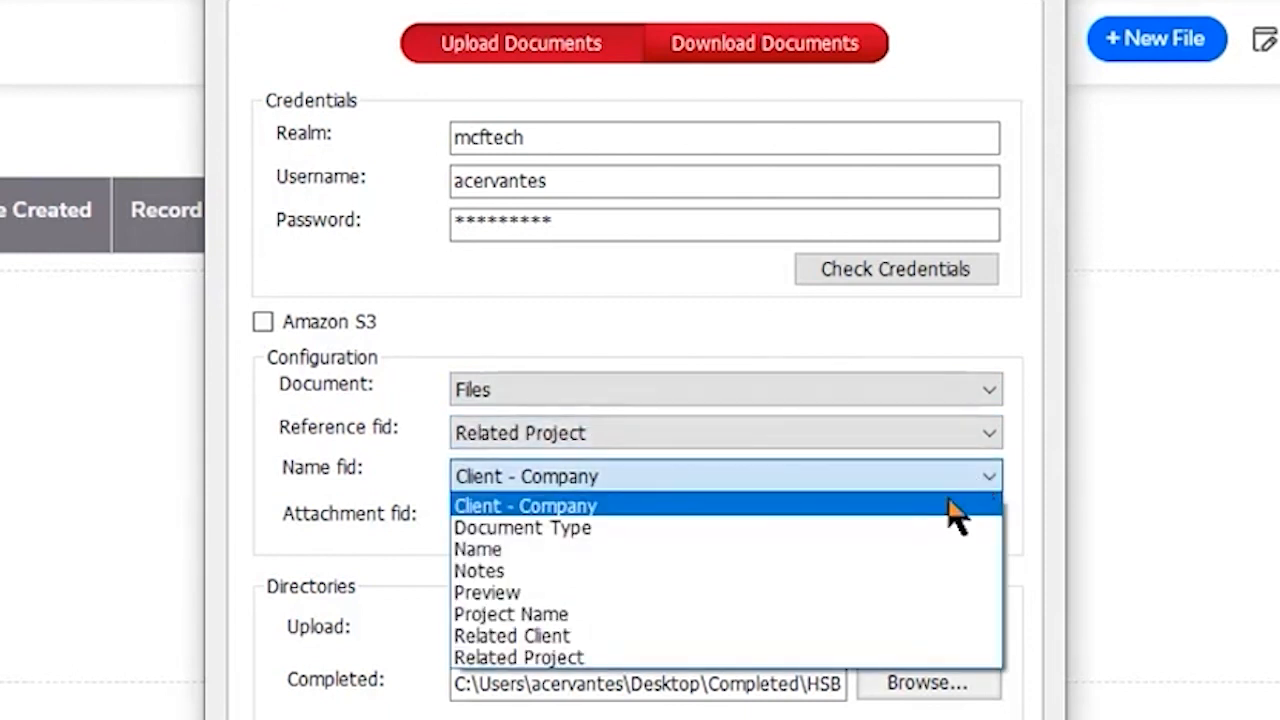
click(818, 588)
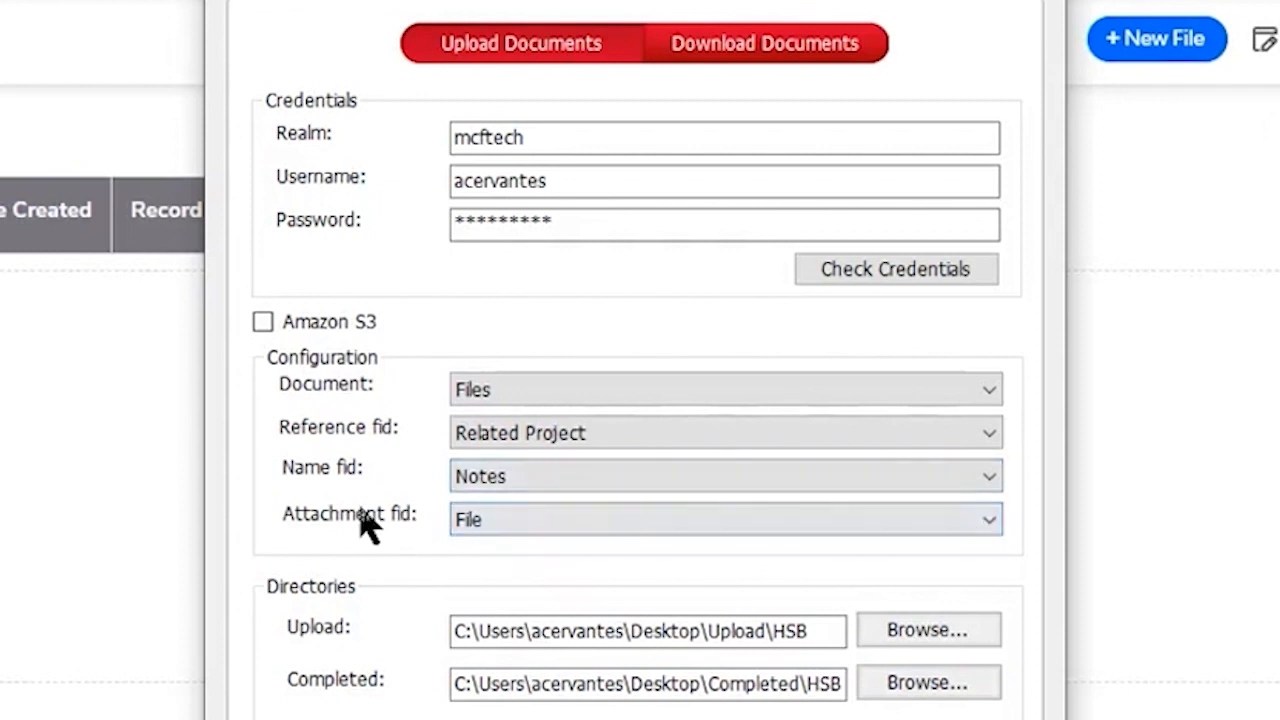
click(595, 537)
click(600, 547)
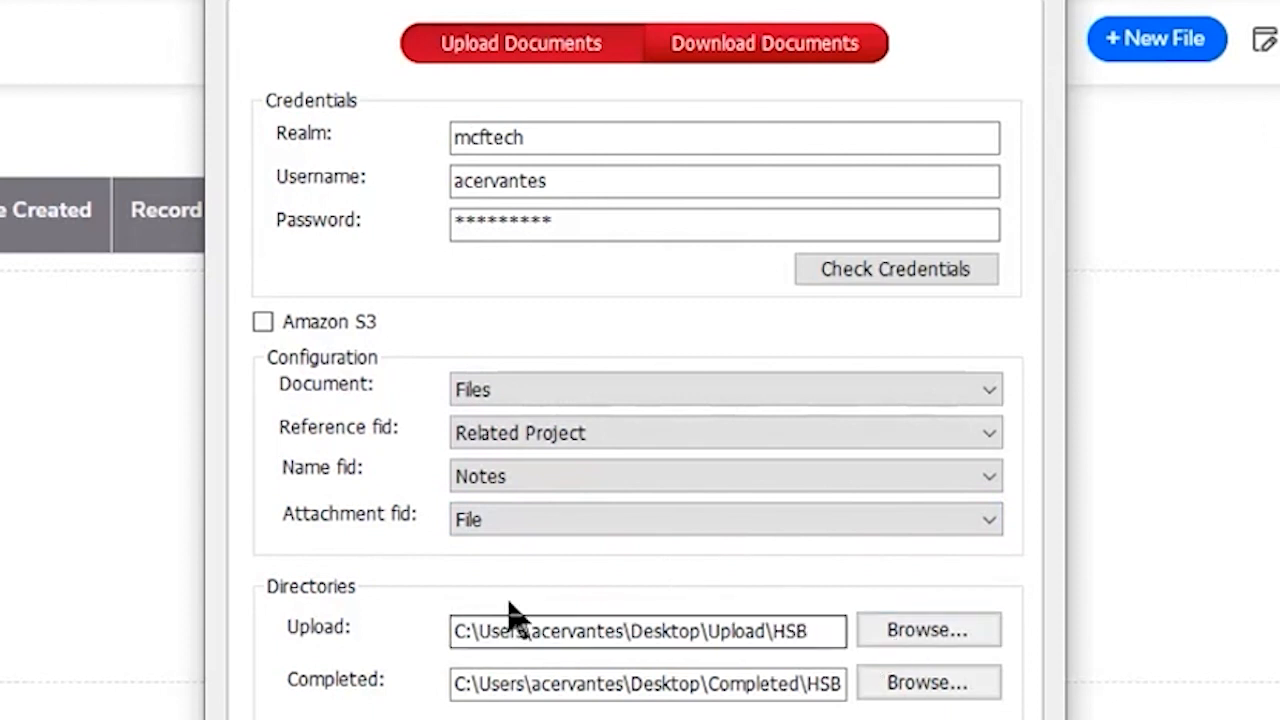
Step: Set MCF DocLoader's upload directory to the Upload folder on the Desktop
click(955, 635)
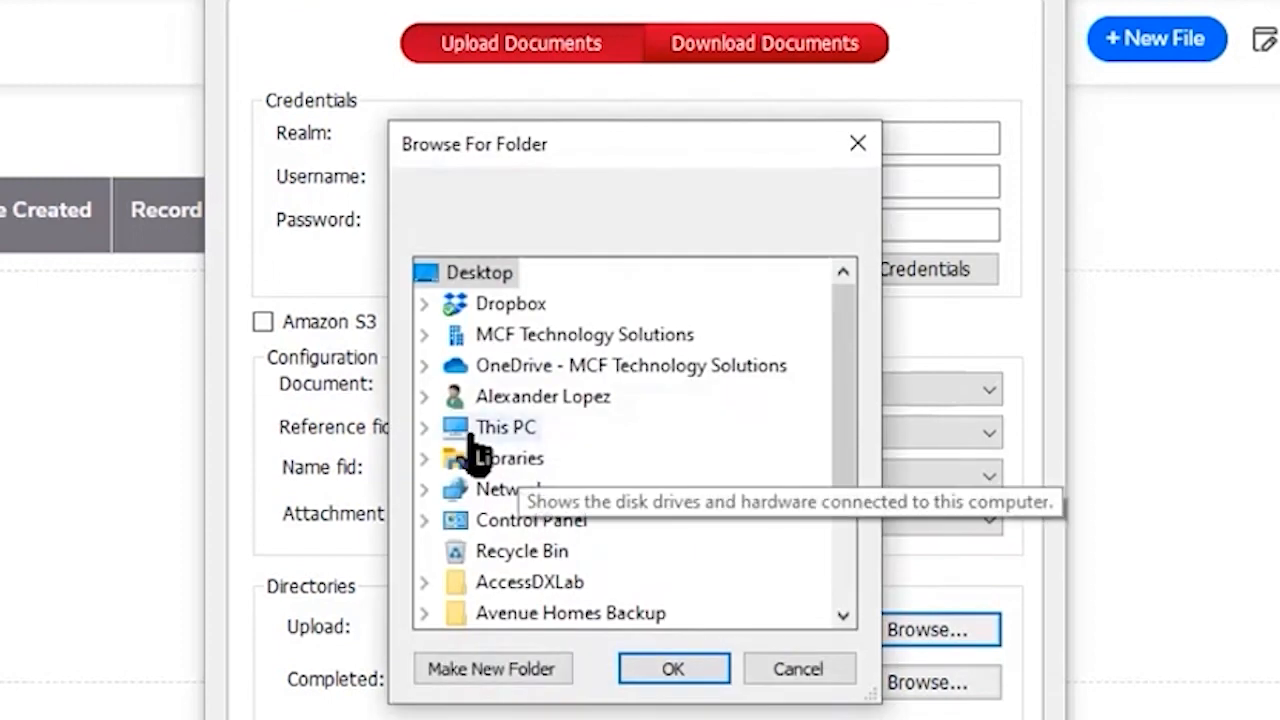
click(424, 396)
scroll(586, 457, down, 4)
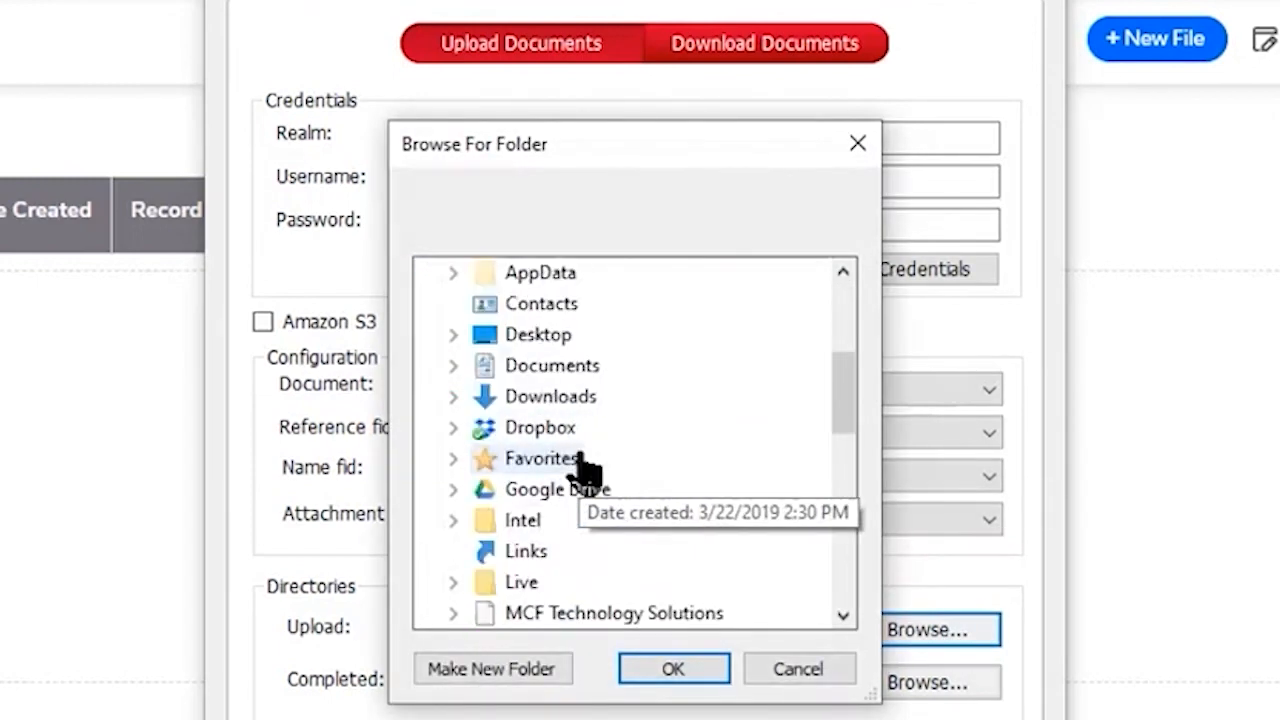
scroll(586, 457, up, 3)
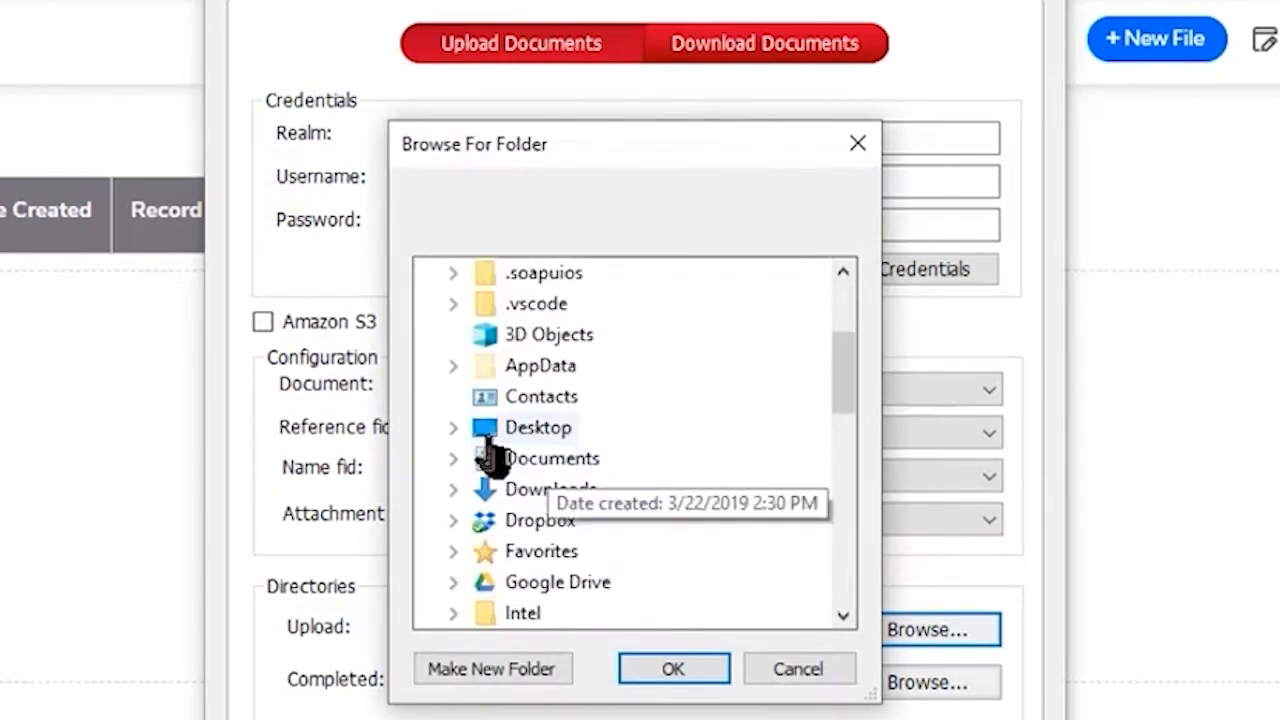
click(452, 428)
double_click(563, 581)
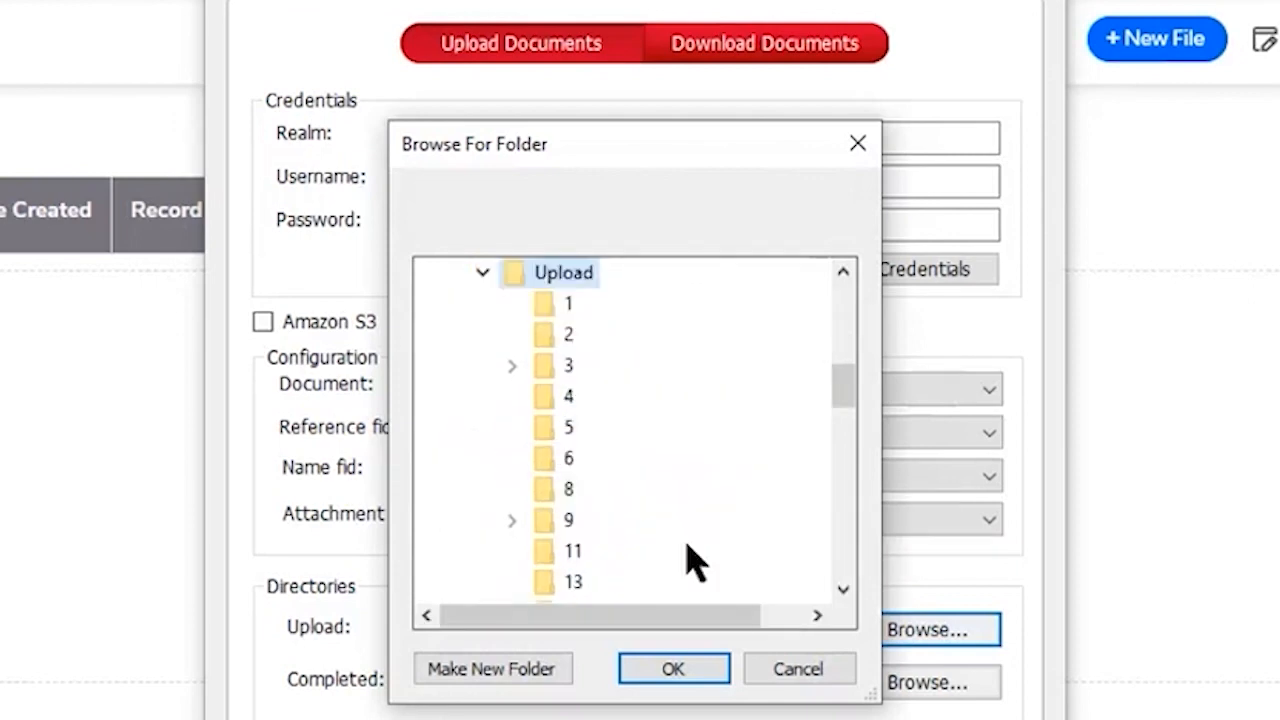
click(674, 672)
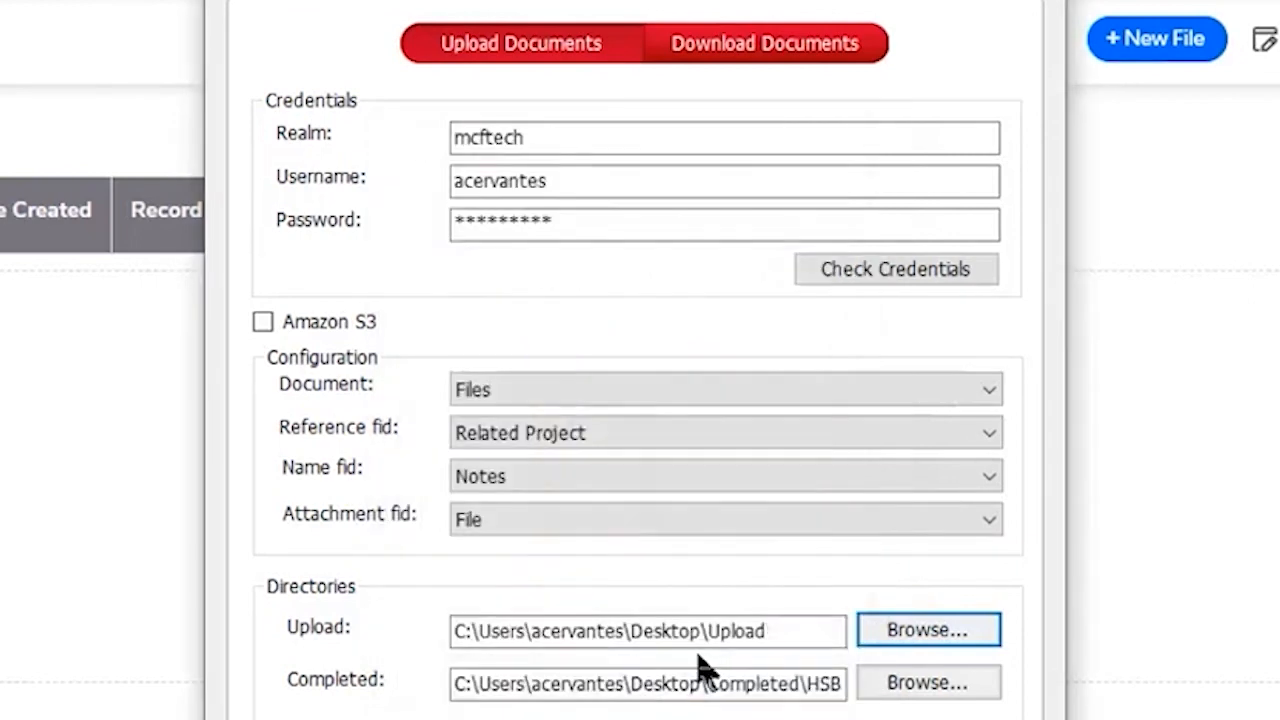
Step: Set the directory for completed documents to the Completed folder on the Desktop
click(922, 690)
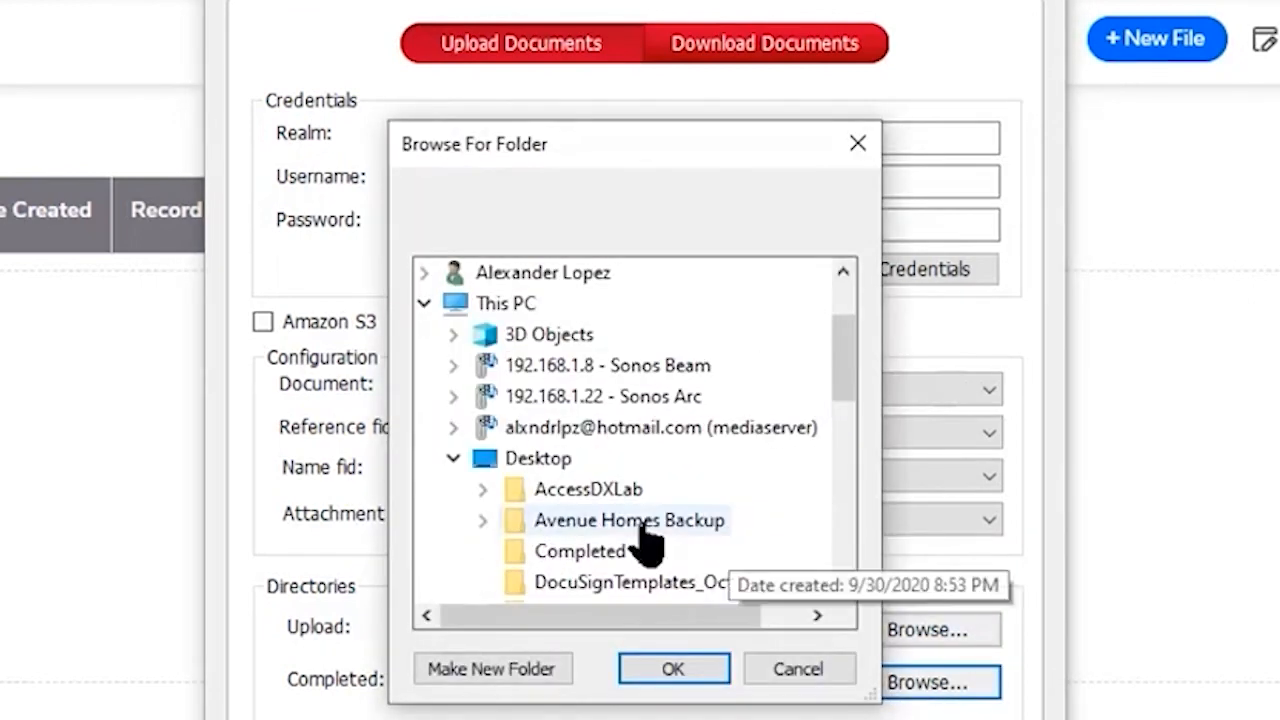
click(588, 552)
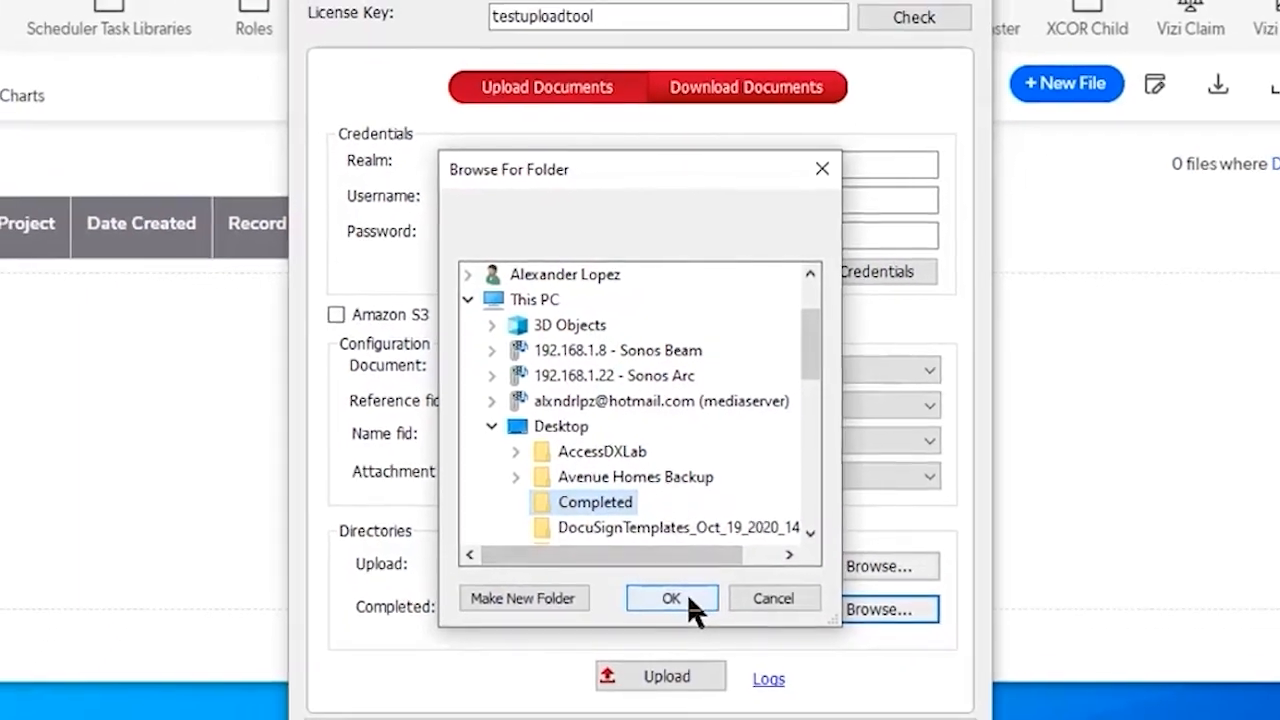
click(700, 645)
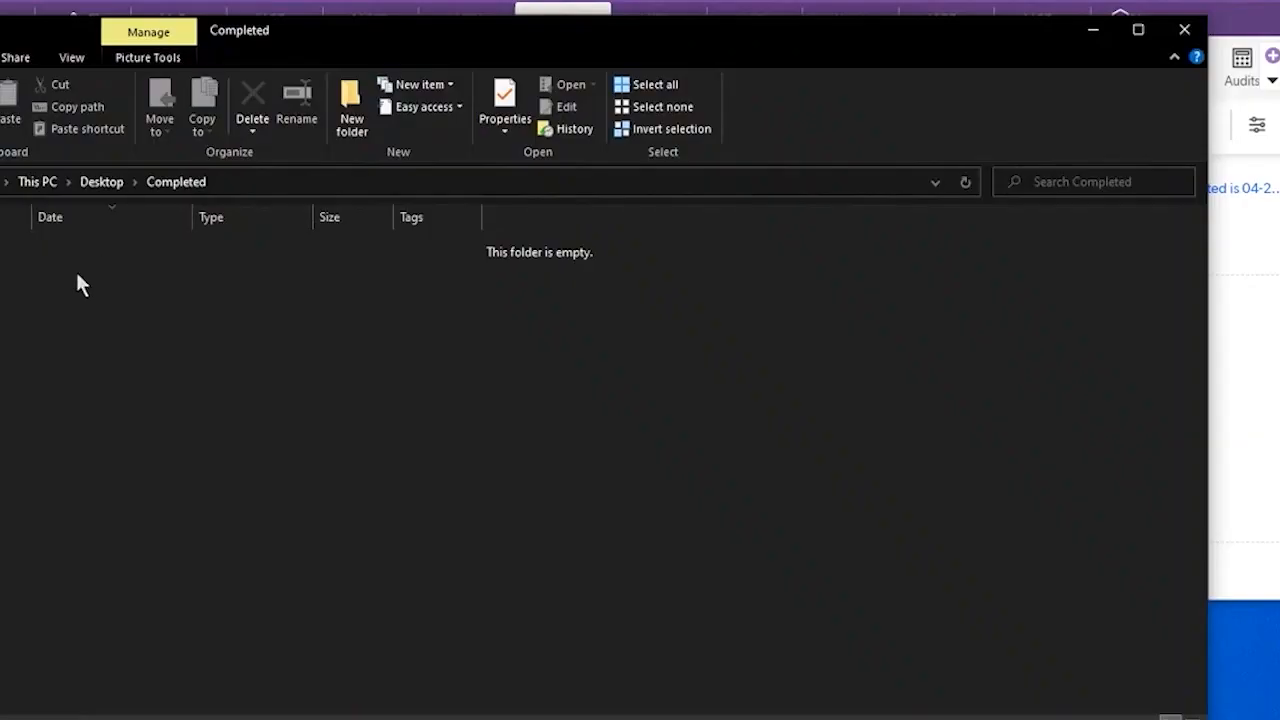
Step: Put away the Completed folder window and start the batch upload in MCF DocLoader
click(1099, 38)
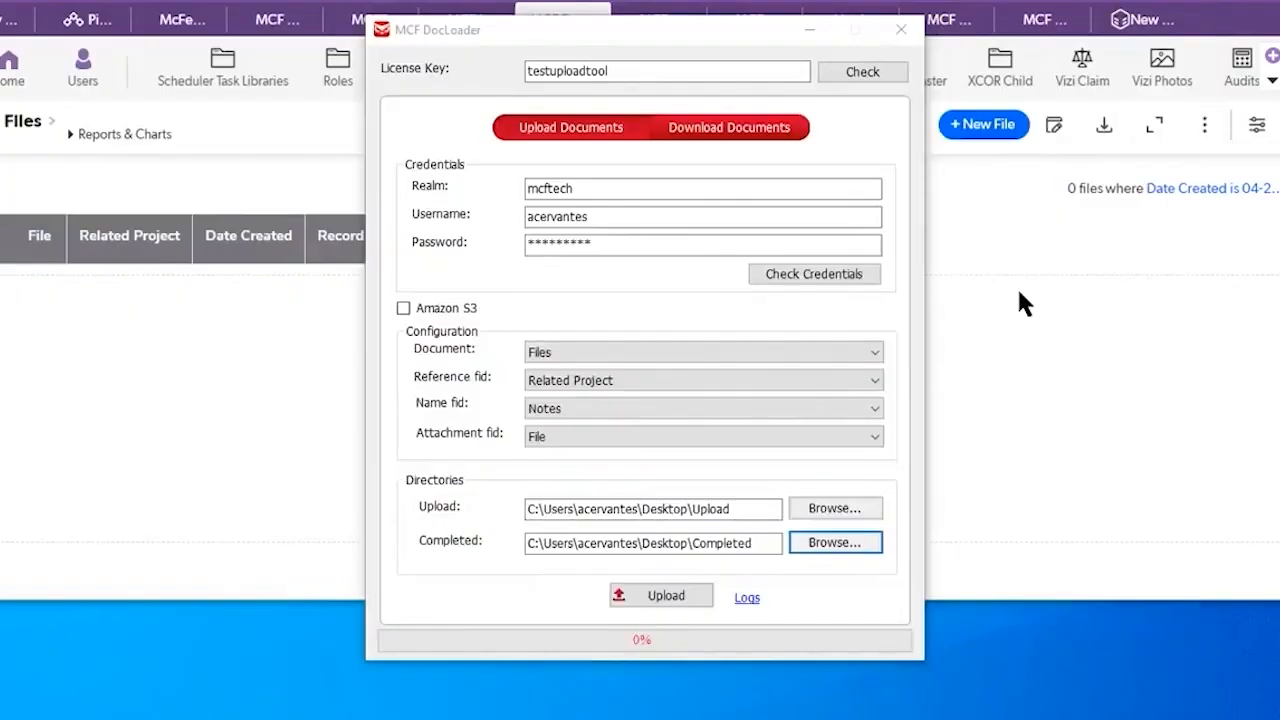
click(668, 597)
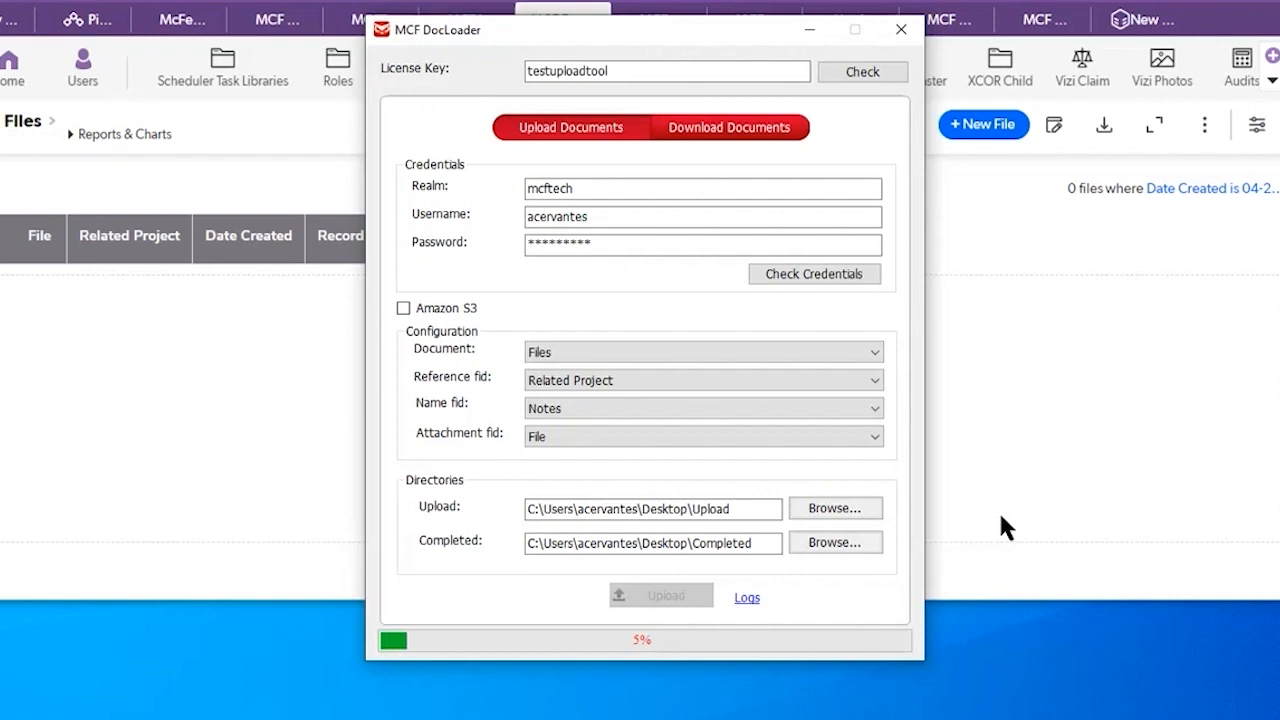
Step: Review the uploaded records' files, related projects and creation dates in the Files table, and return to MCF DocLoader
click(1043, 458)
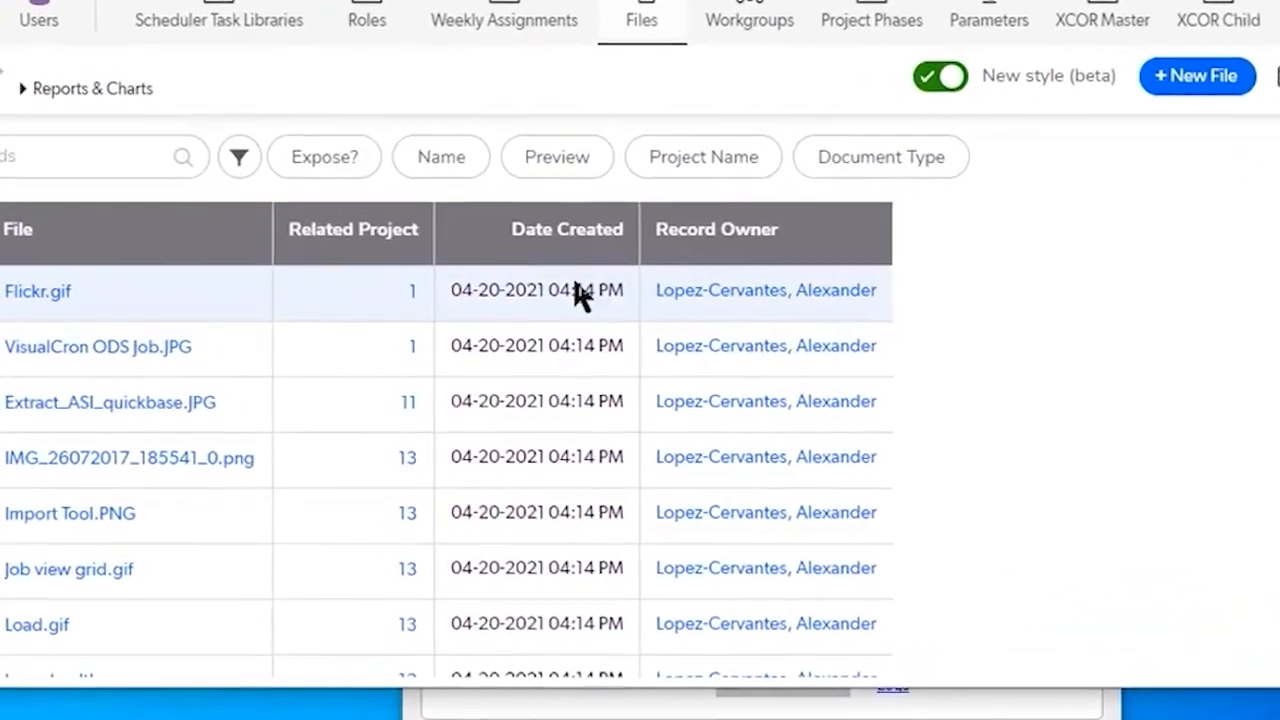
scroll(617, 343, down, 3)
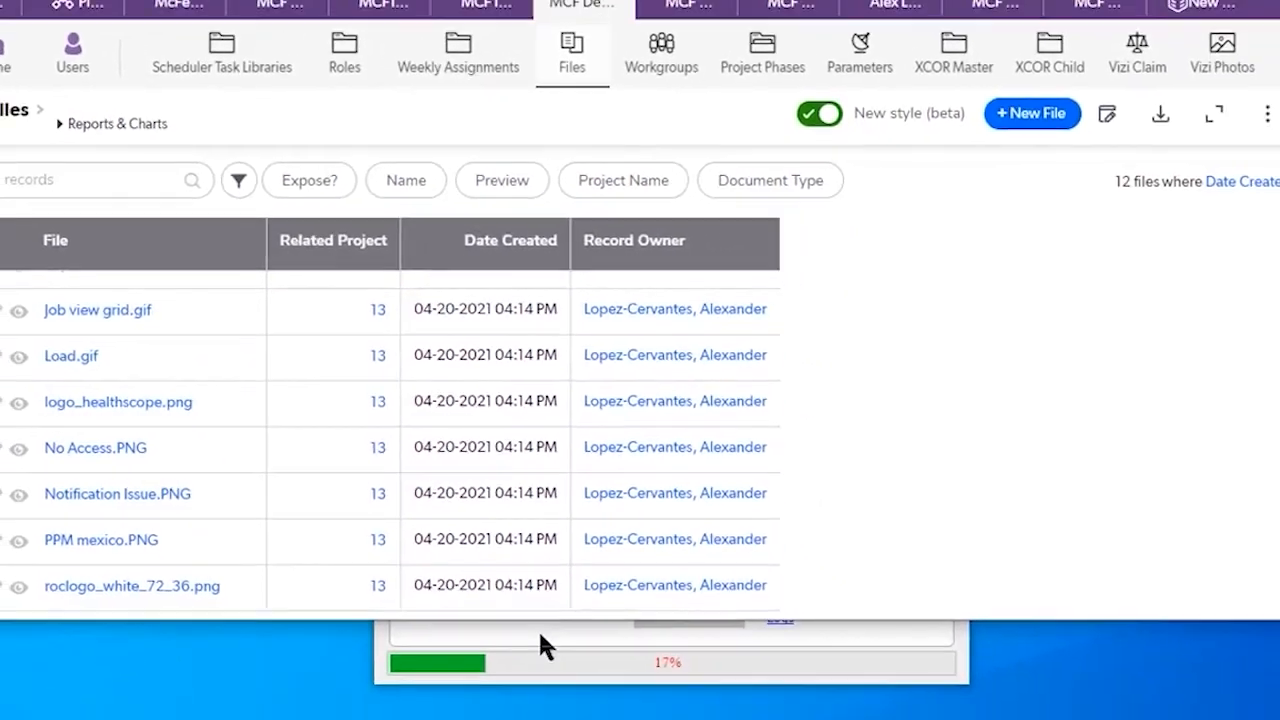
click(539, 631)
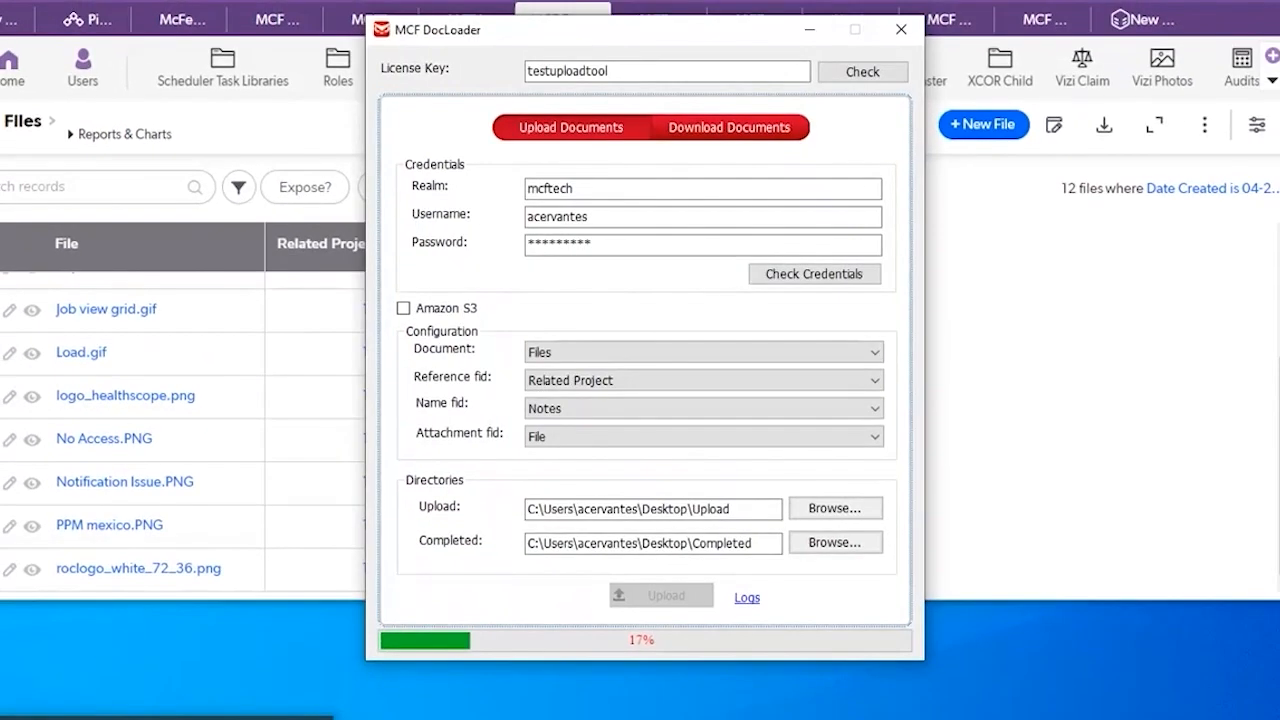
Step: Inspect the processed documents in the Completed folder, and compare the Files table with MCF DocLoader's upload progress
click(440, 715)
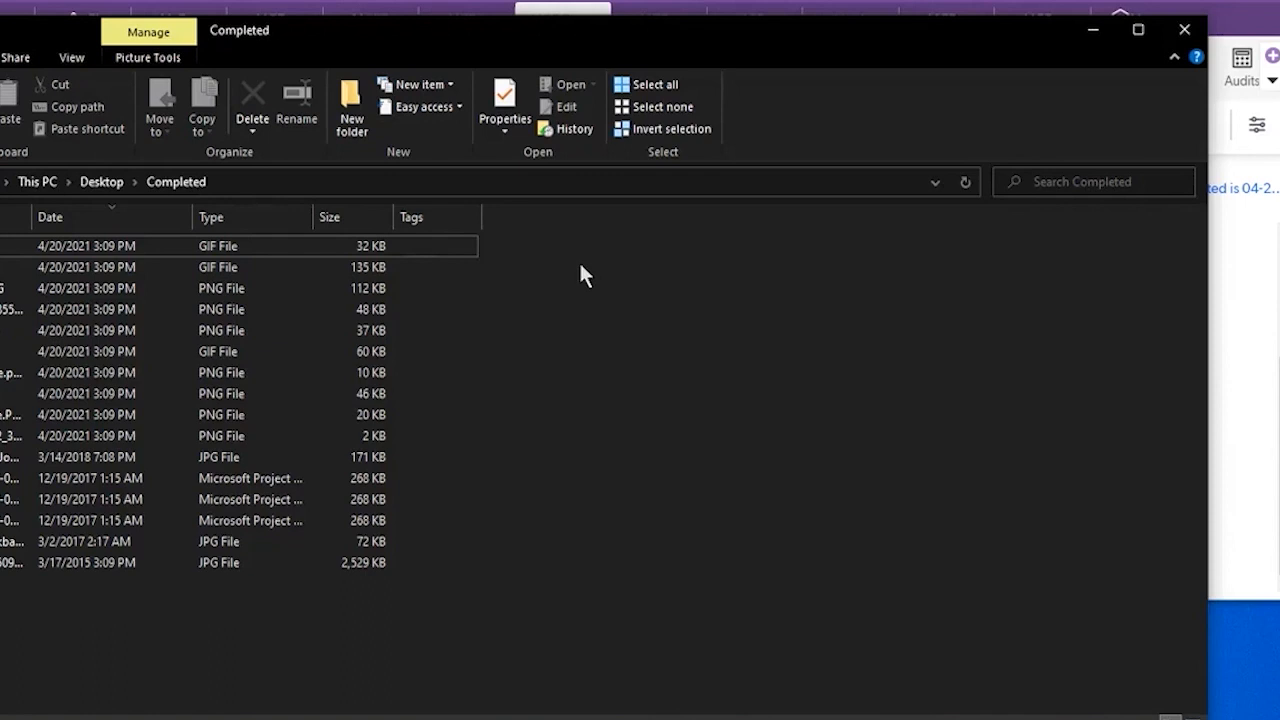
click(1094, 36)
click(1008, 453)
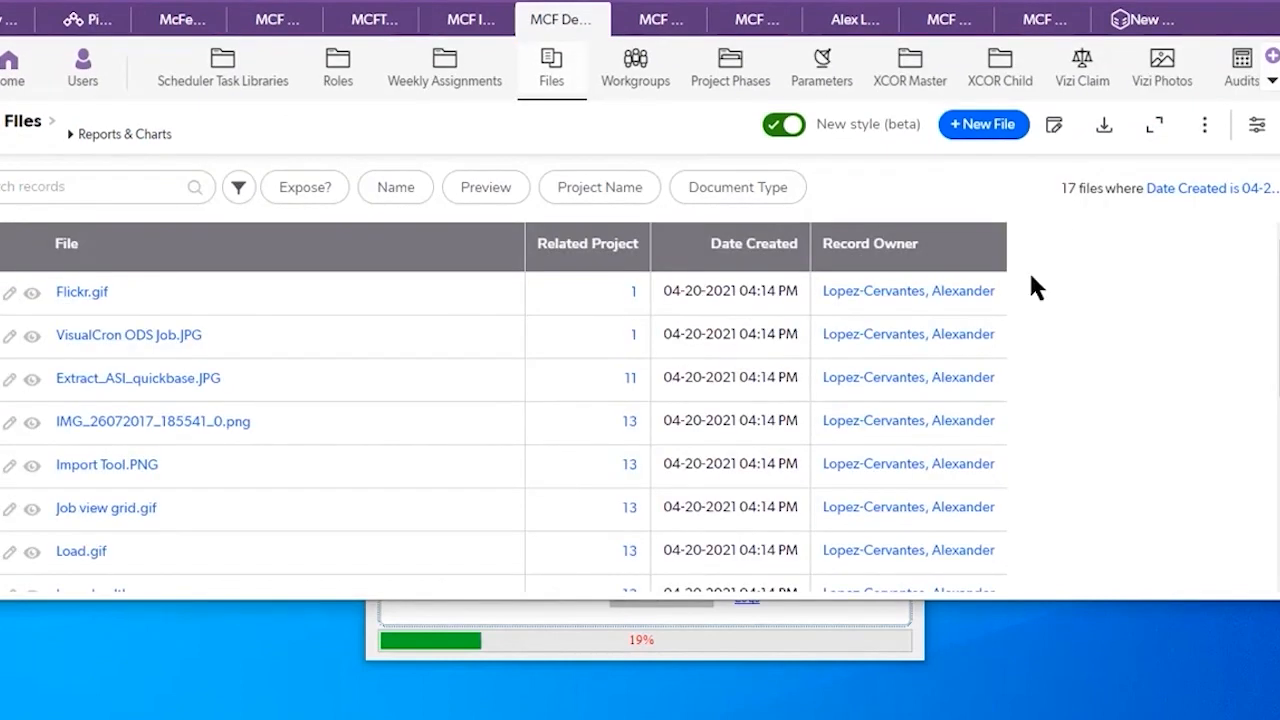
click(841, 611)
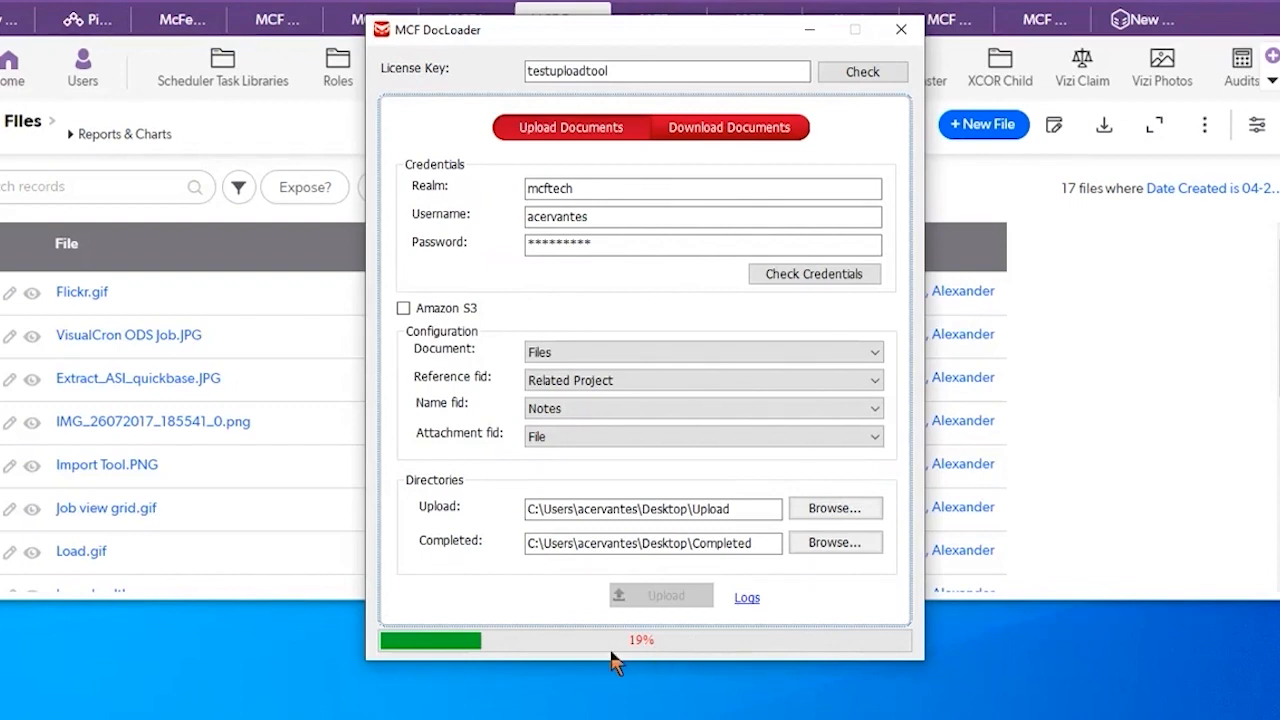